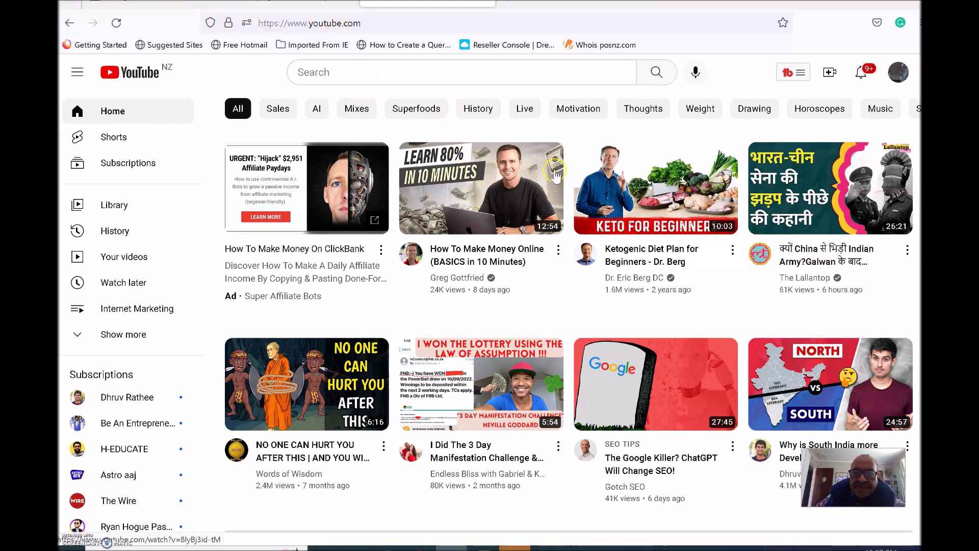
Launch TubeBuddy's Keyword Explorer and explore the suggested keyword "keto diet for beginners"
left_click(792, 75)
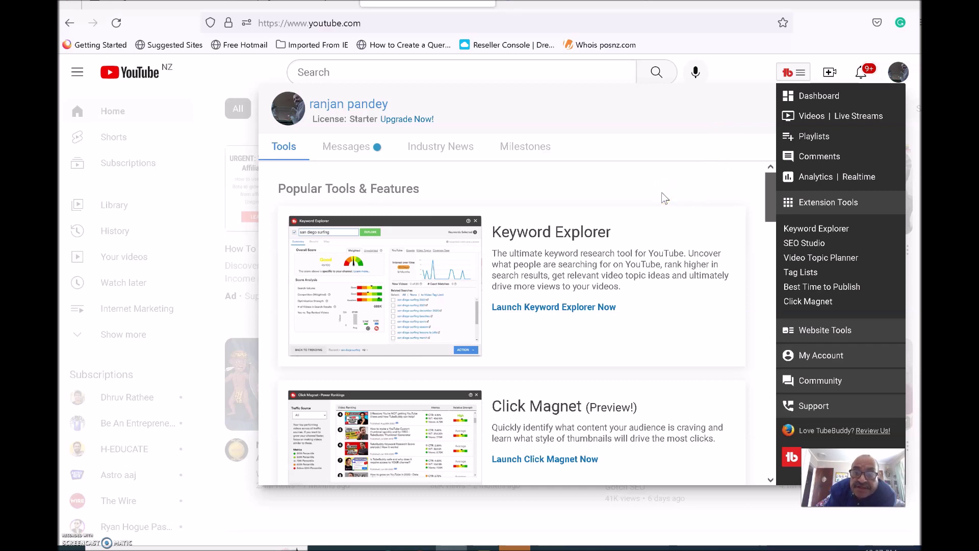
left_click(553, 309)
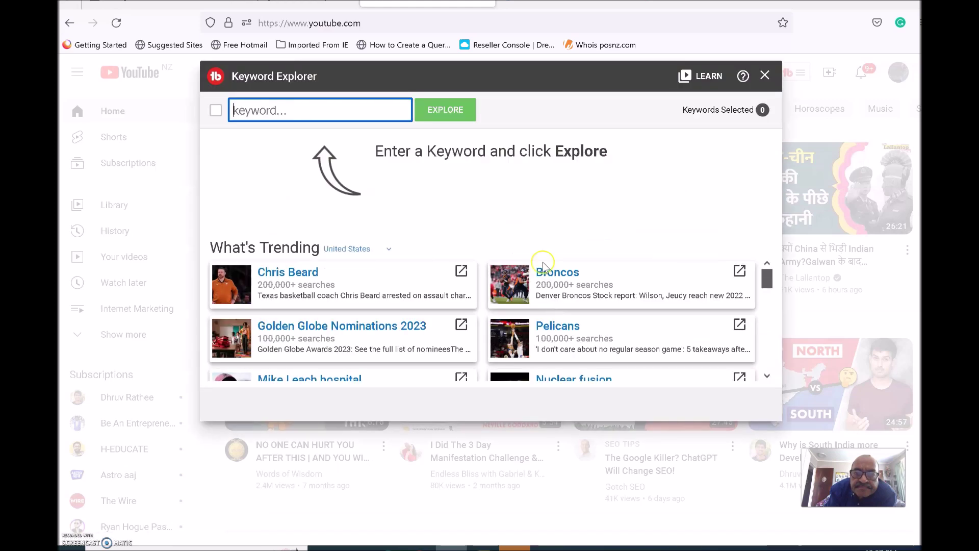
left_click(350, 111)
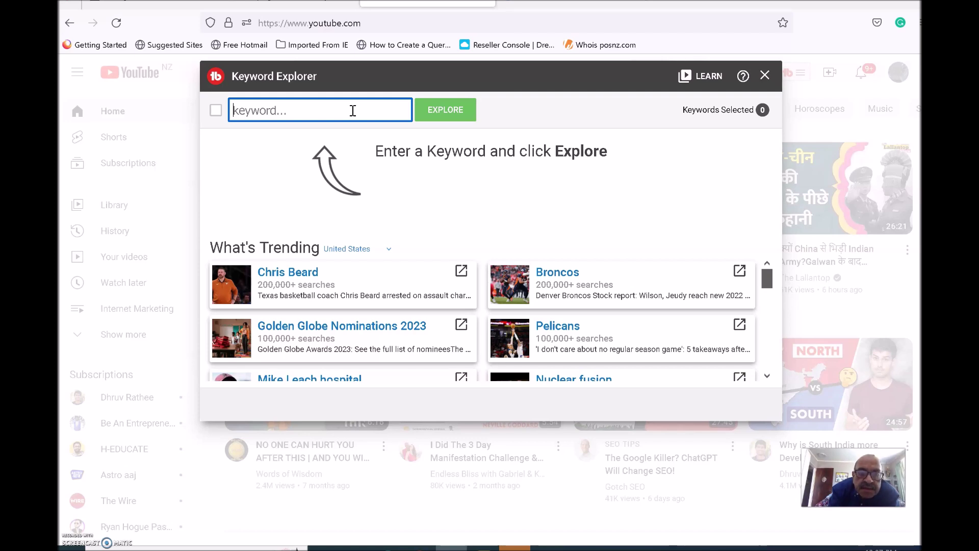
type("keto")
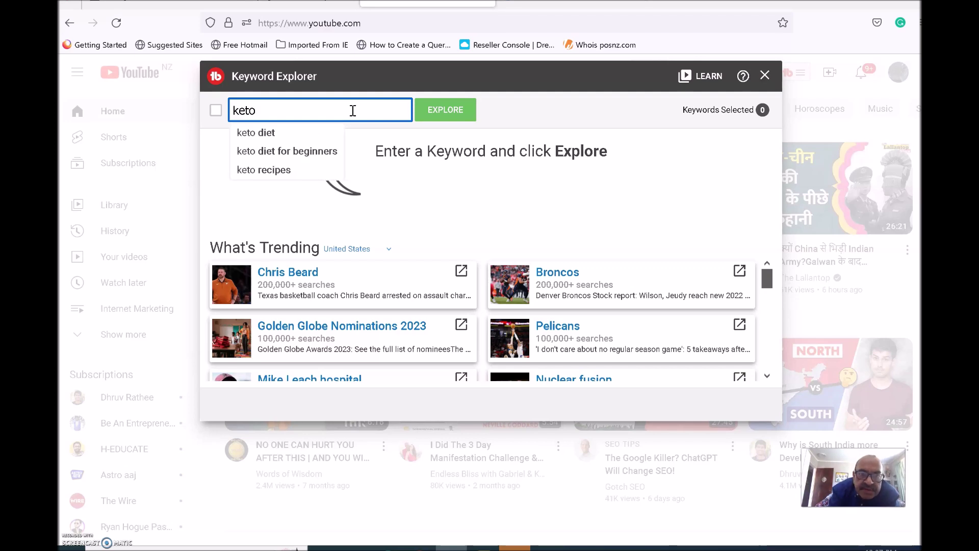
left_click(325, 153)
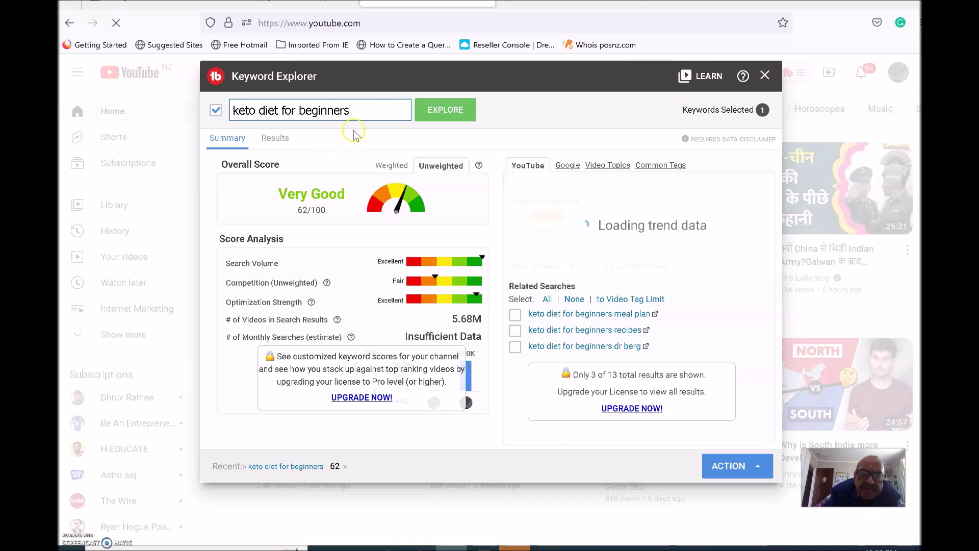
Copy the explored keyword "keto diet for beginners" from the Keyword Explorer
left_click(356, 114)
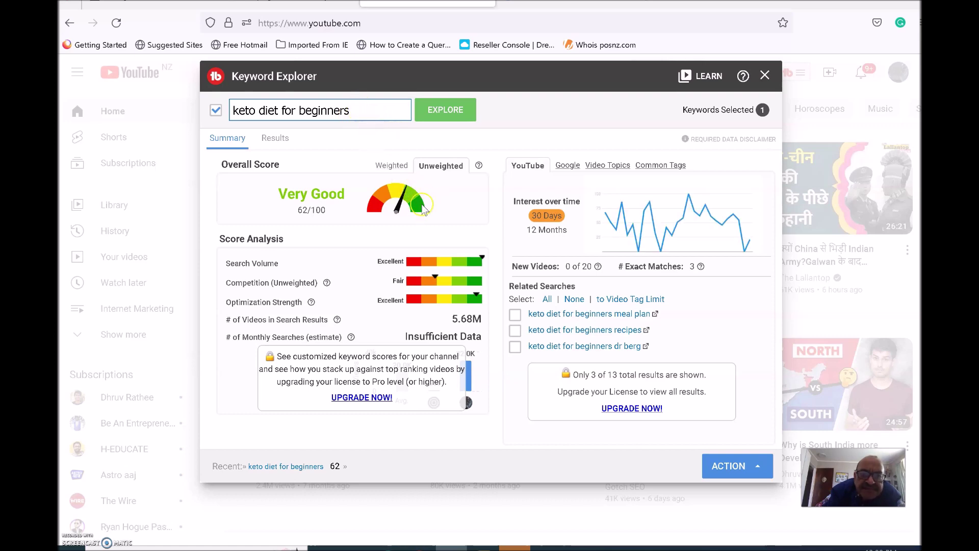
left_click_drag(358, 106, 224, 102)
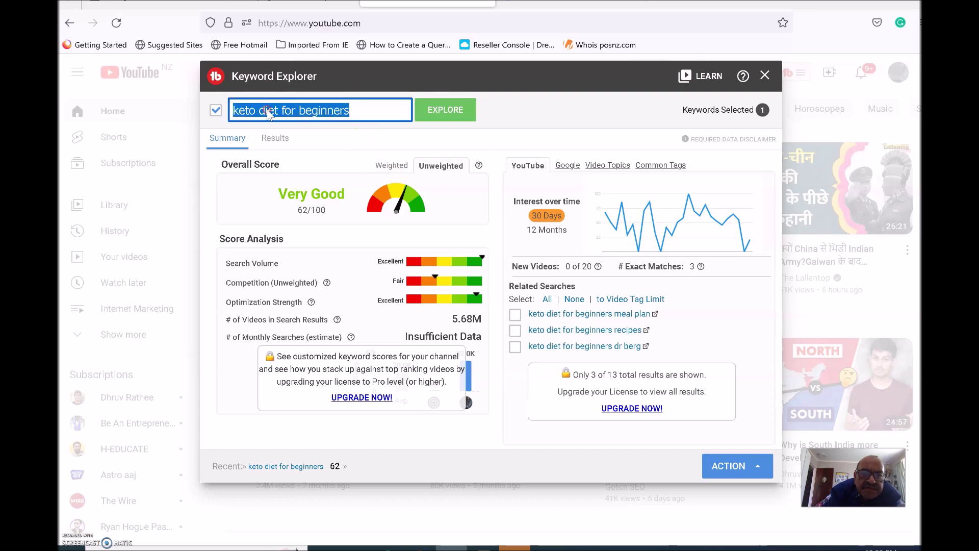
right_click(268, 111)
left_click(313, 187)
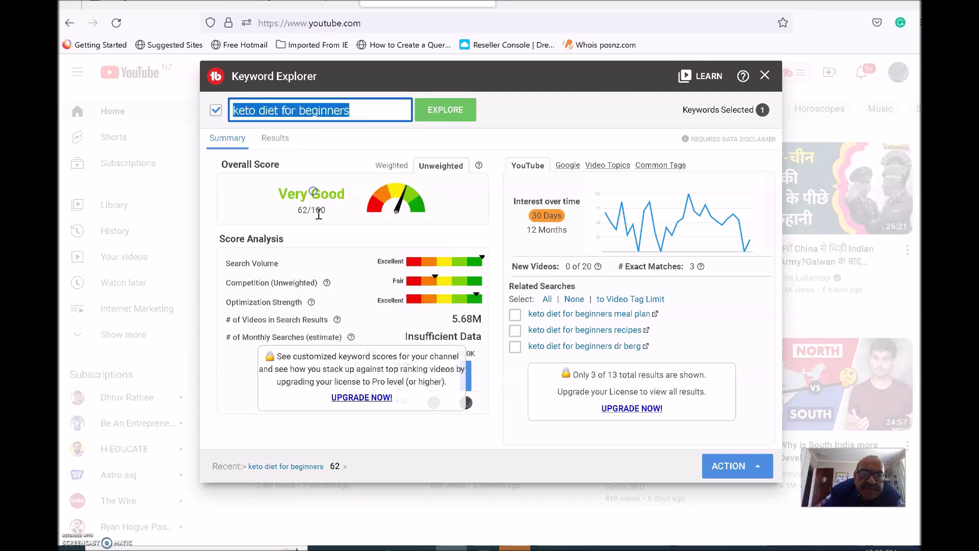
Open Notepad, paste the copied keyword as the first line, add a new line, and minimise the note
left_click(204, 548)
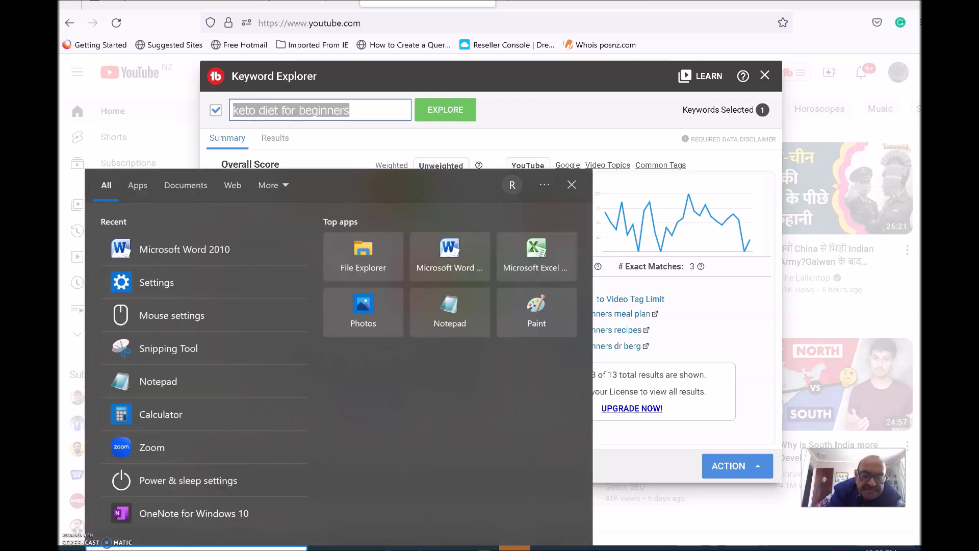
type("no")
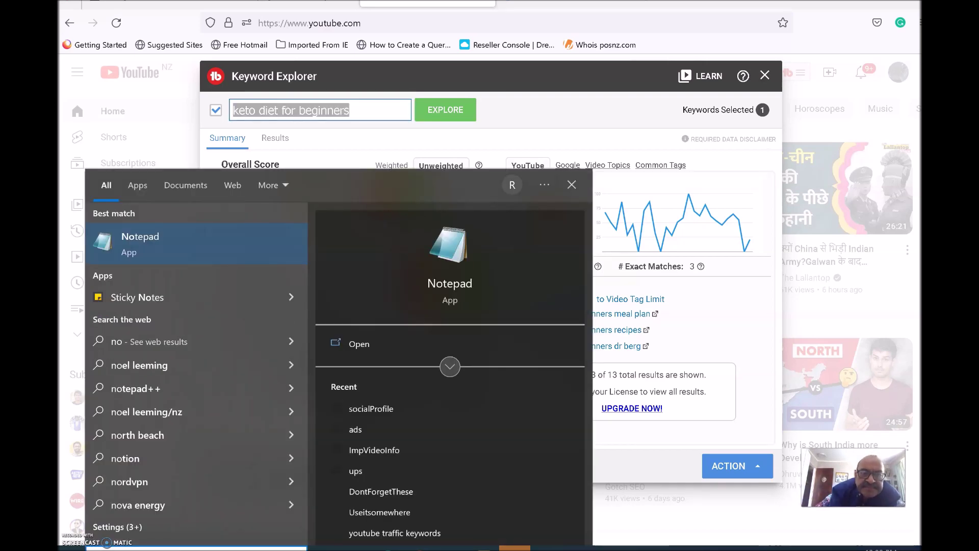
left_click(459, 293)
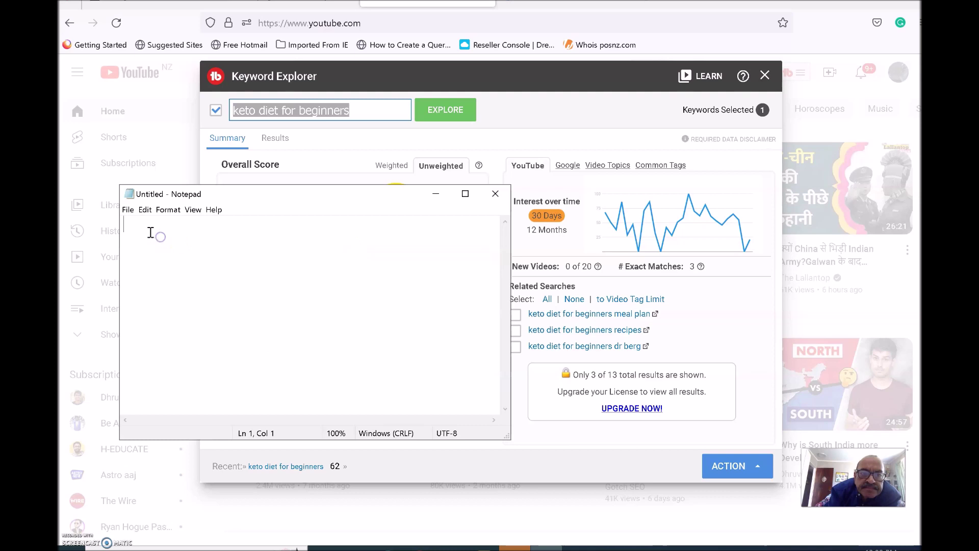
right_click(152, 232)
left_click(141, 278)
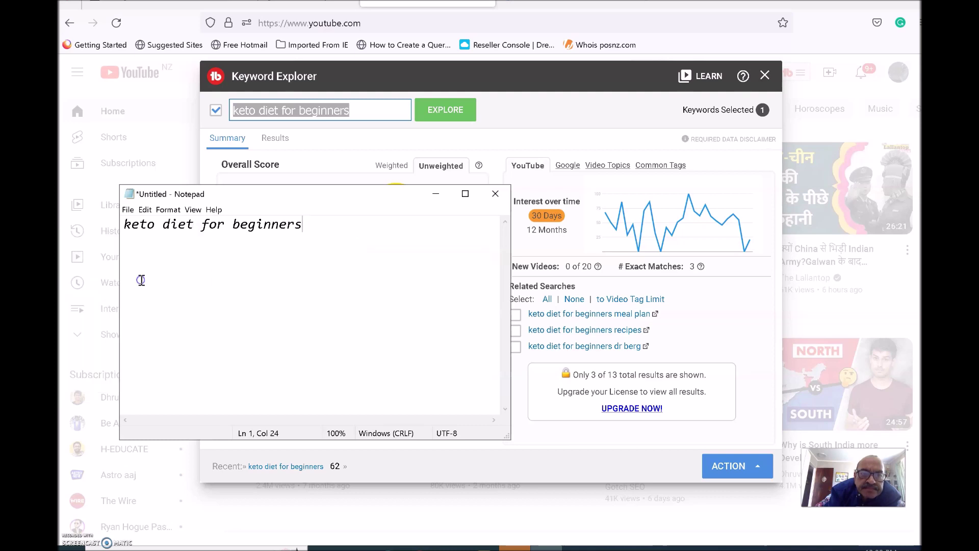
key("Return")
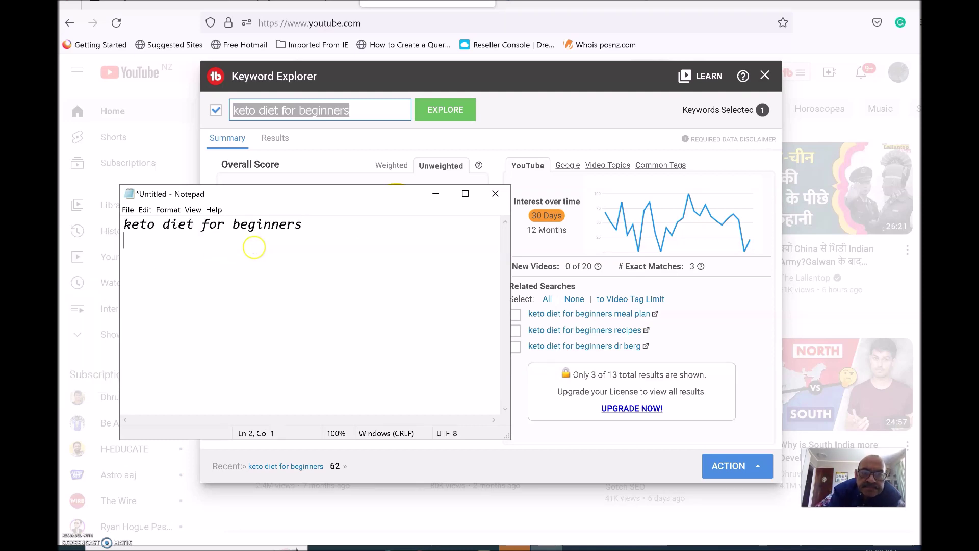
left_click(435, 194)
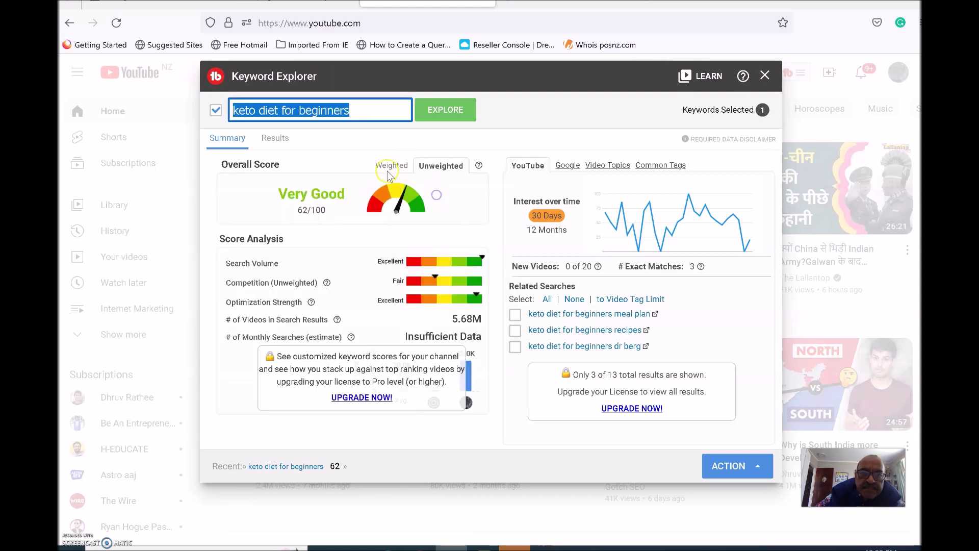
Replace the keyword in the Keyword Explorer with "keto" and explore the suggestion "keto recipes"
left_click_drag(370, 116, 204, 102)
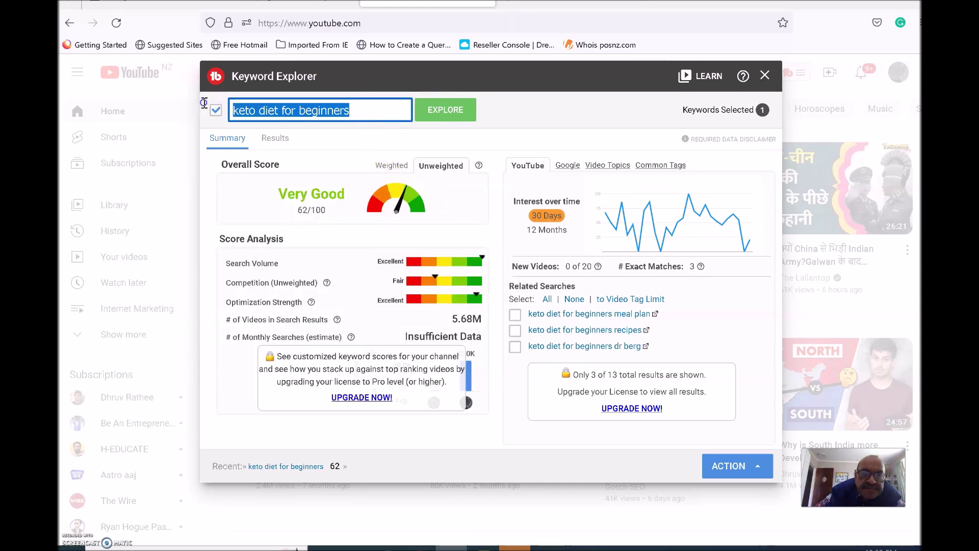
type("ke")
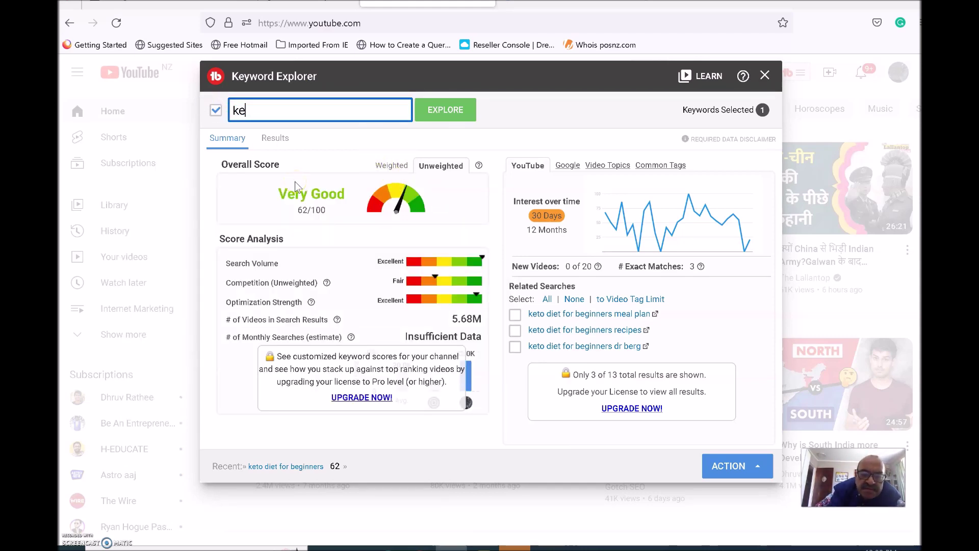
type("to")
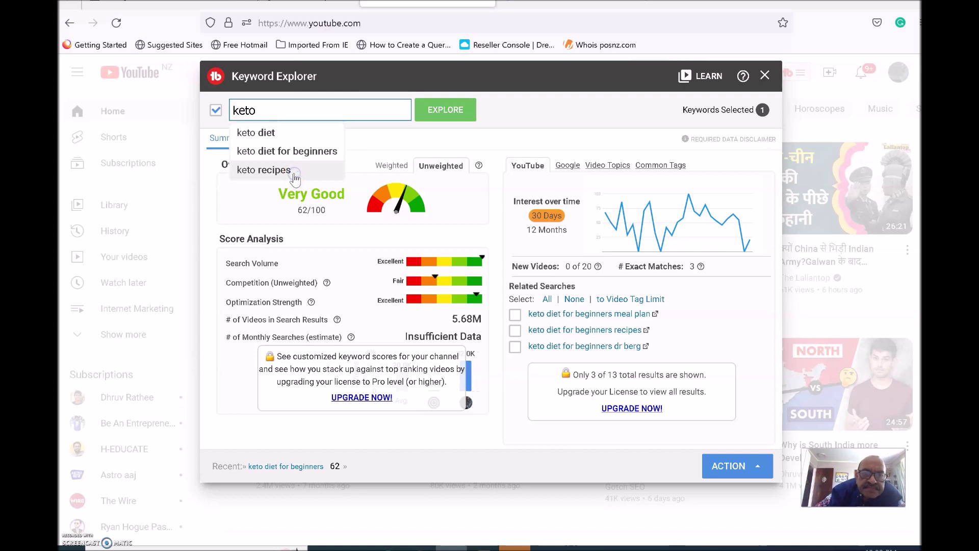
left_click(291, 175)
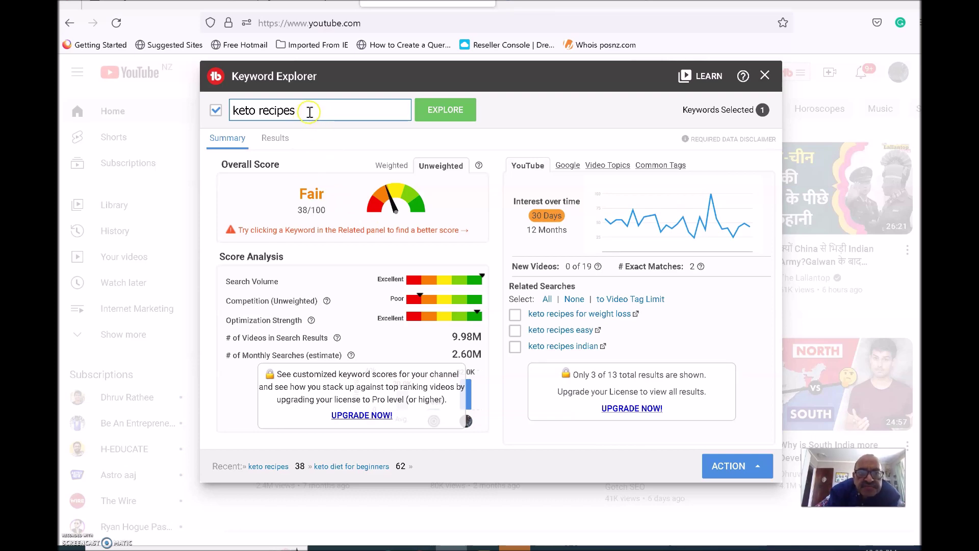
Search again for keto recipe keywords in the Keyword Explorer and explore the suggestion "keto recipes easy"
left_click_drag(300, 109, 211, 112)
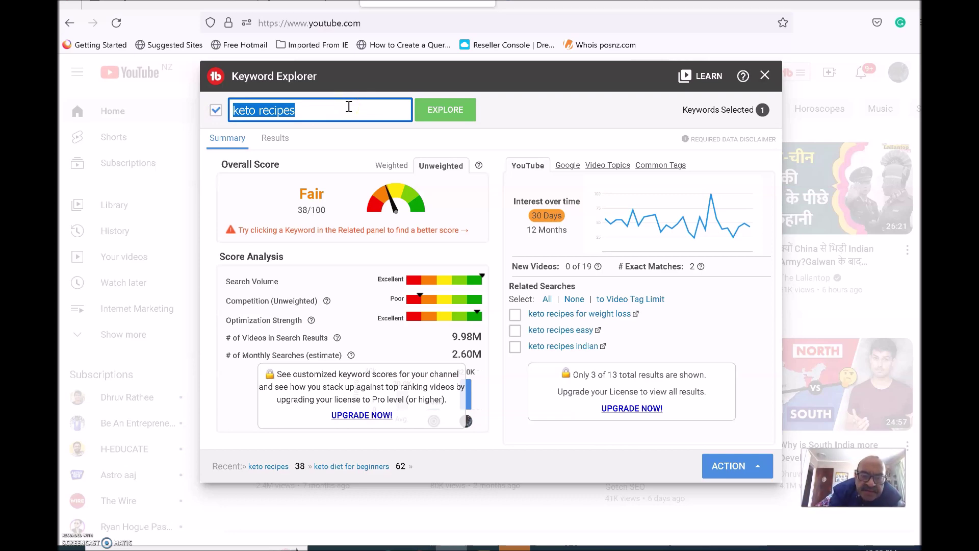
type("keto")
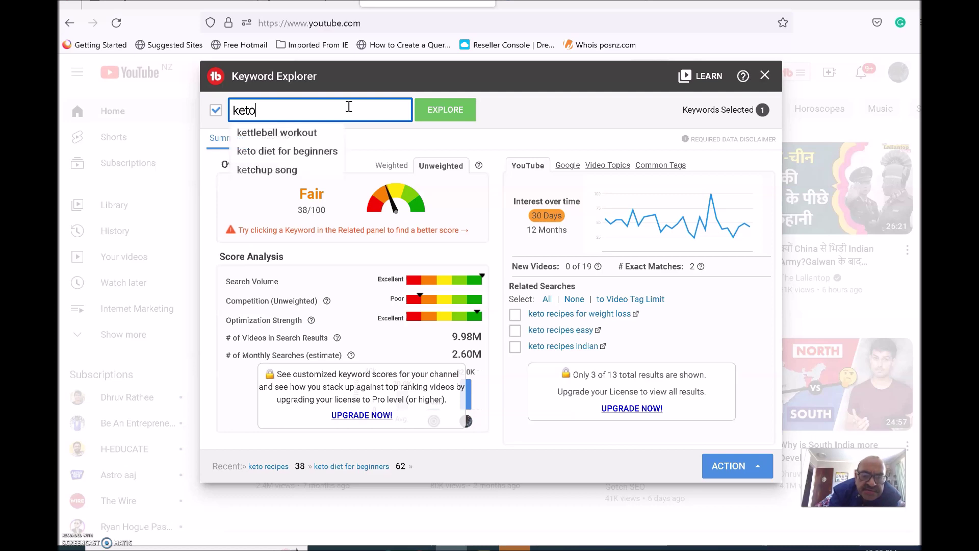
type(" re")
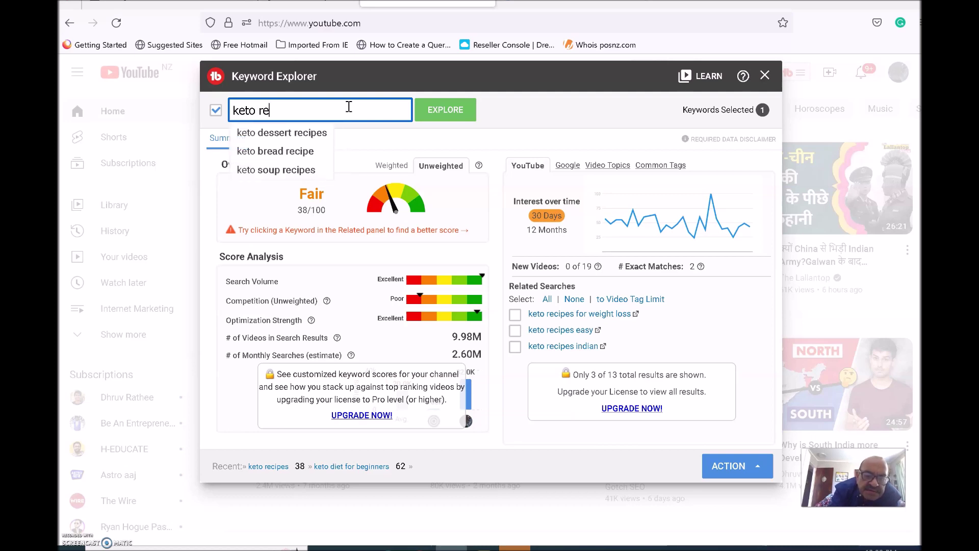
type("ipes")
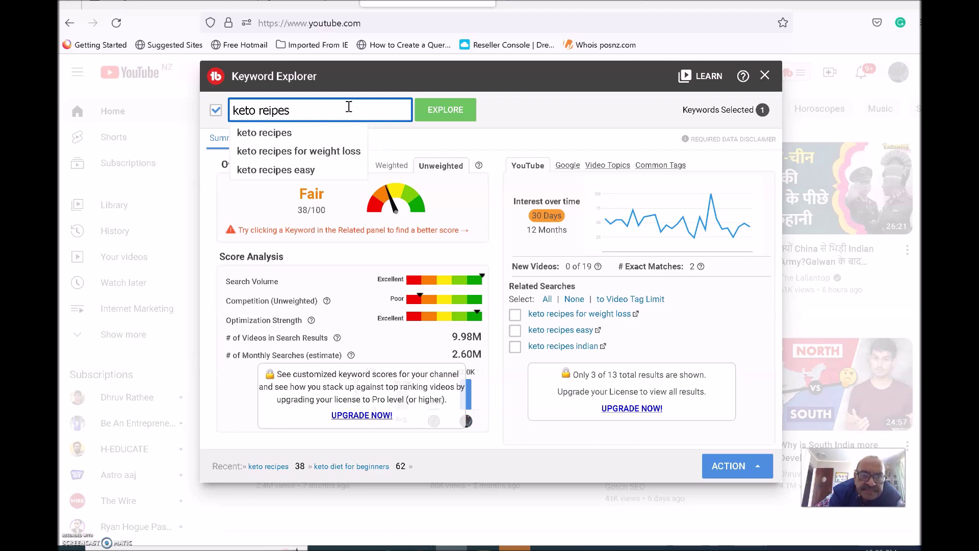
left_click(328, 176)
left_click(330, 175)
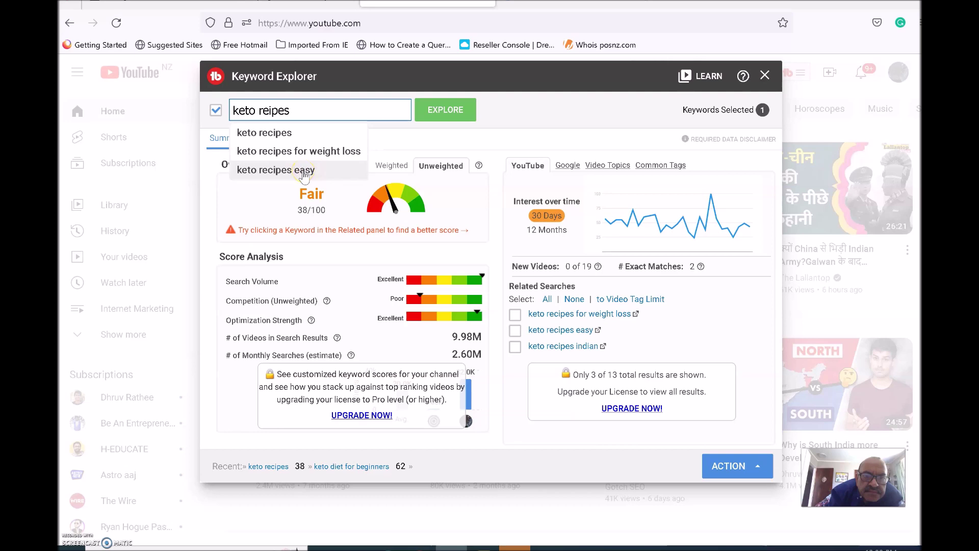
left_click(305, 174)
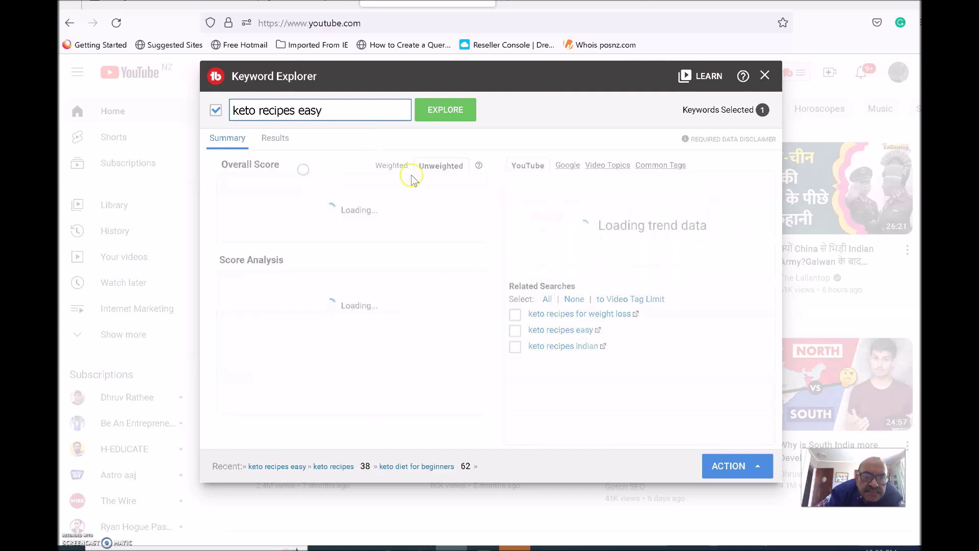
left_click(398, 162)
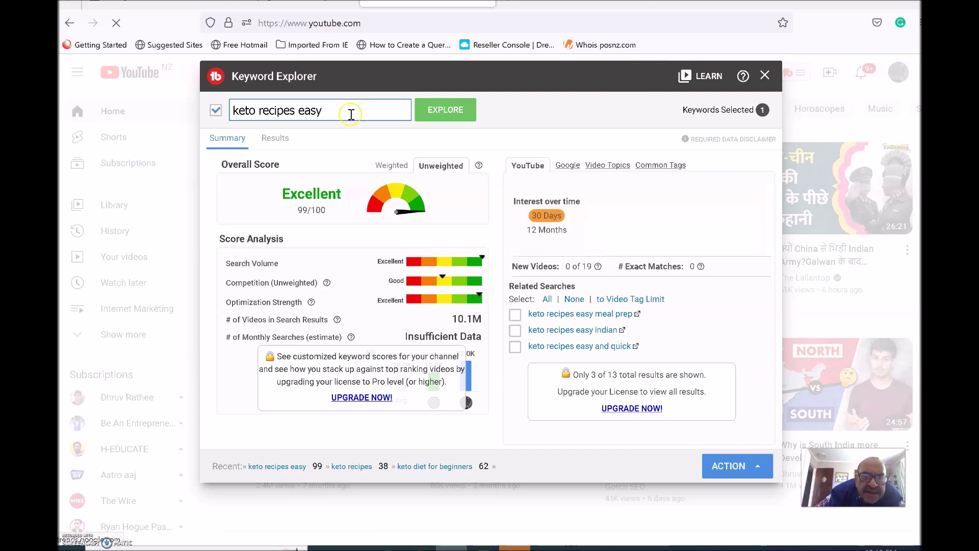
Copy the explored keyword "keto recipes easy" from the Keyword Explorer
left_click_drag(335, 111, 213, 95)
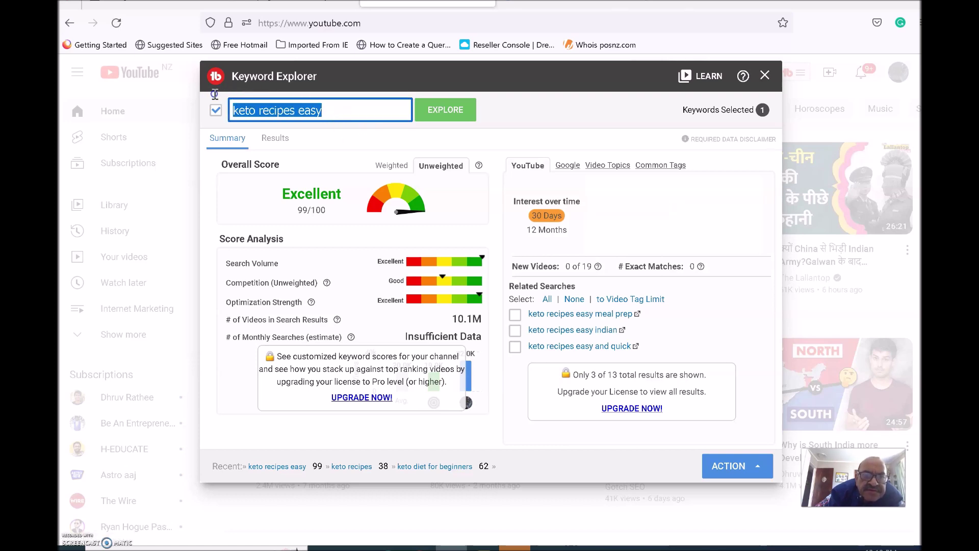
right_click(305, 118)
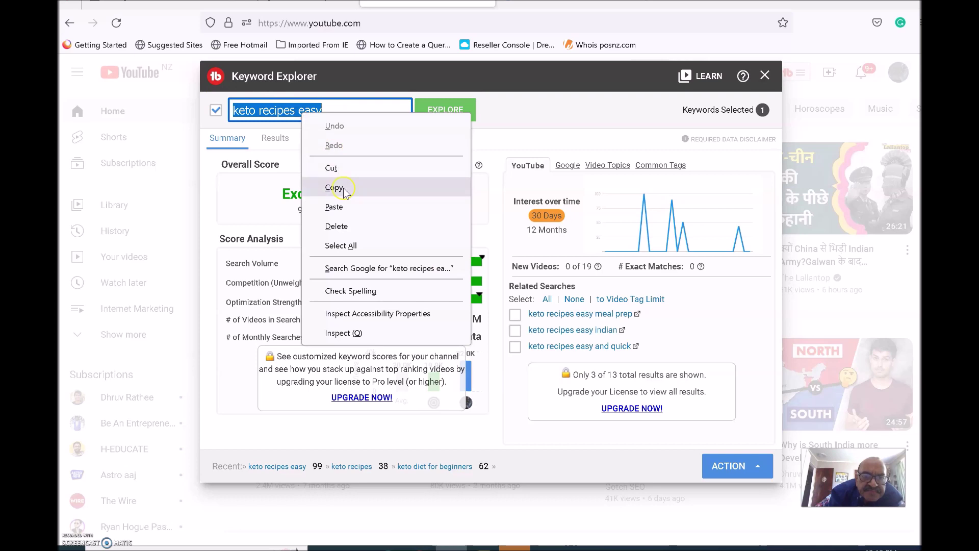
left_click(336, 188)
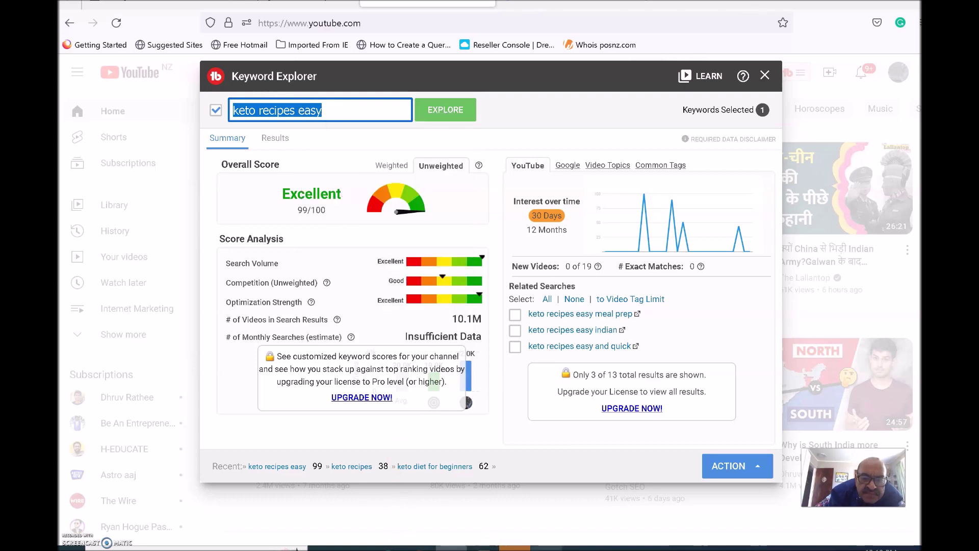
Switch to Notepad, paste the copied keyword on the second line, and minimise the note
left_click(547, 547)
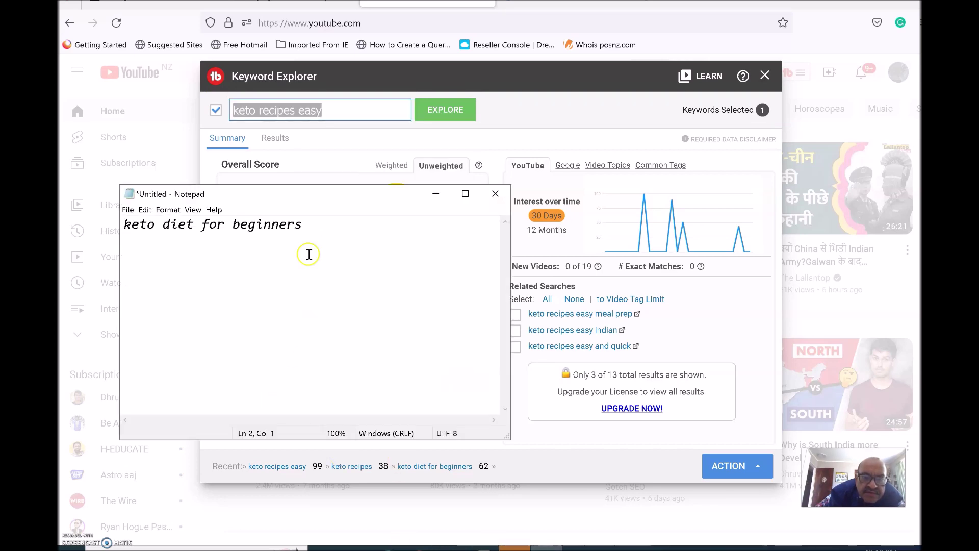
left_click(242, 250)
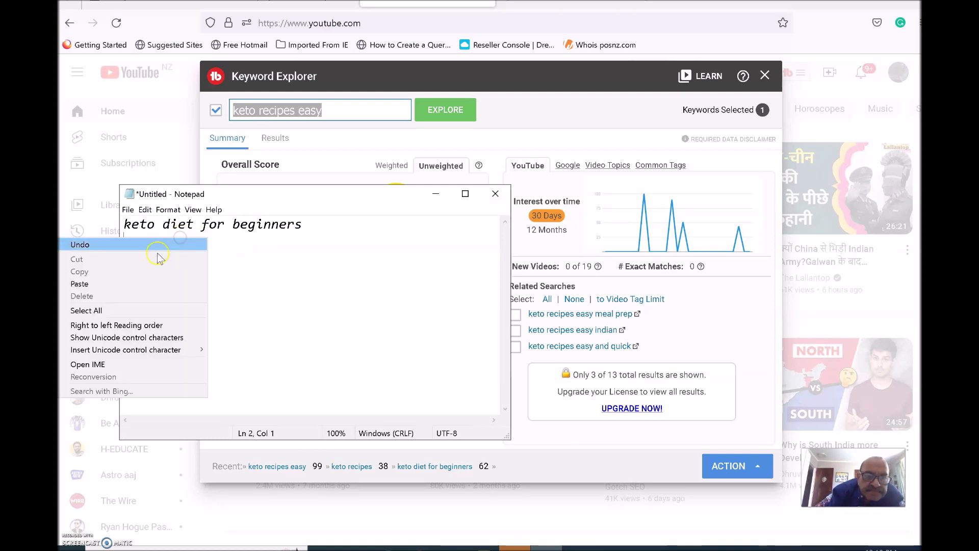
left_click(137, 283)
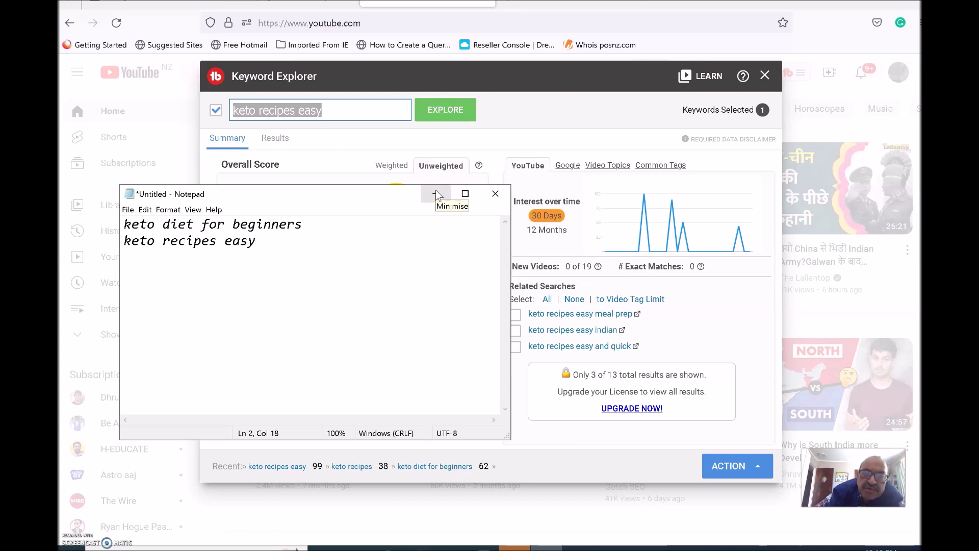
left_click(311, 239)
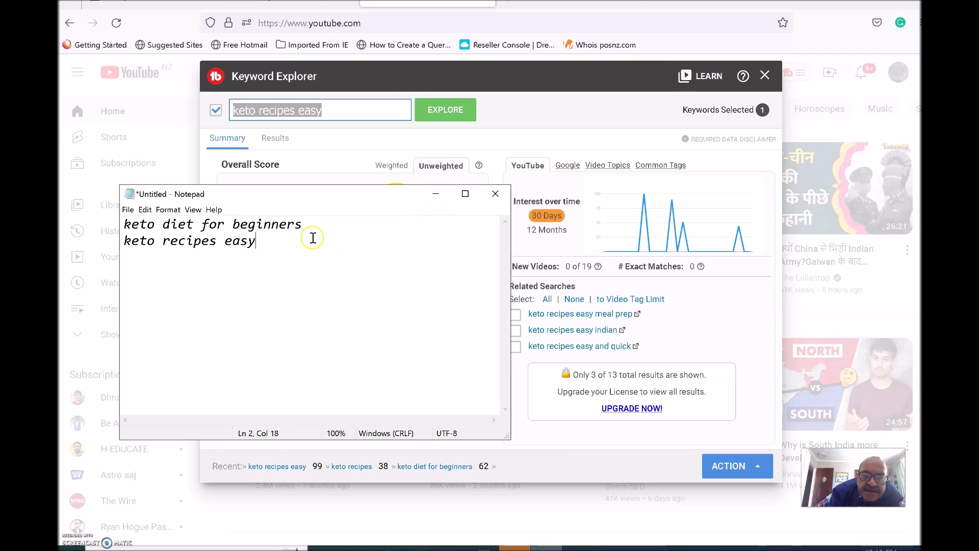
left_click(435, 193)
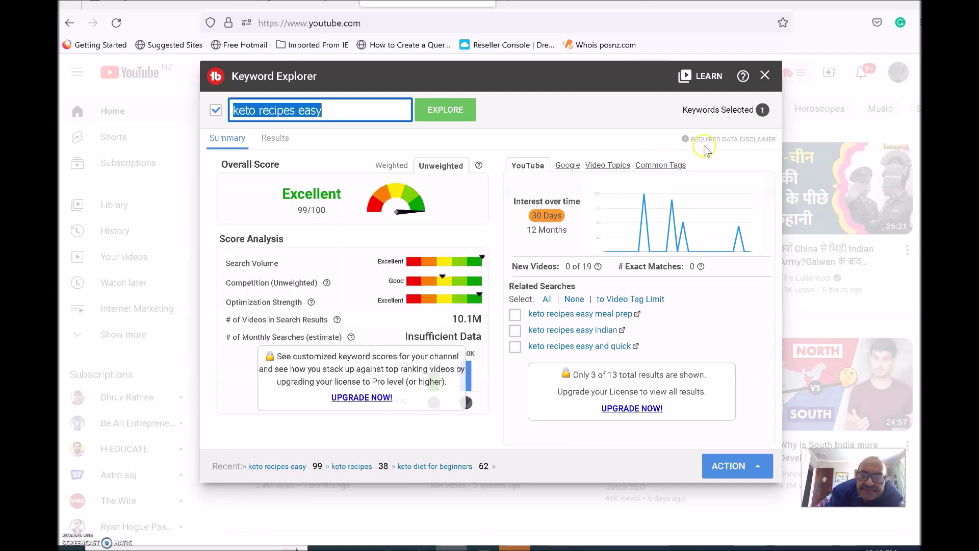
Close the Keyword Explorer and switch to the Google Ads campaigns page
left_click(764, 76)
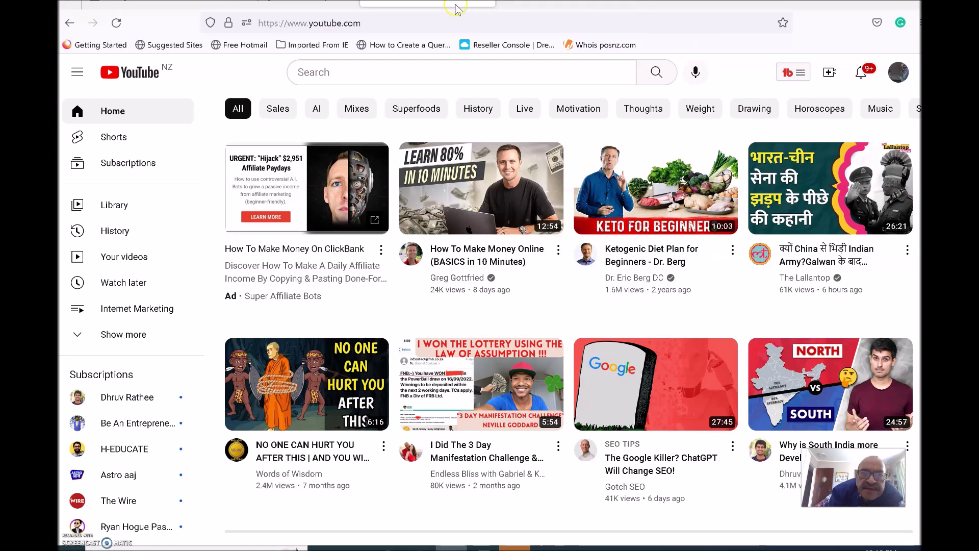
left_click(289, 3)
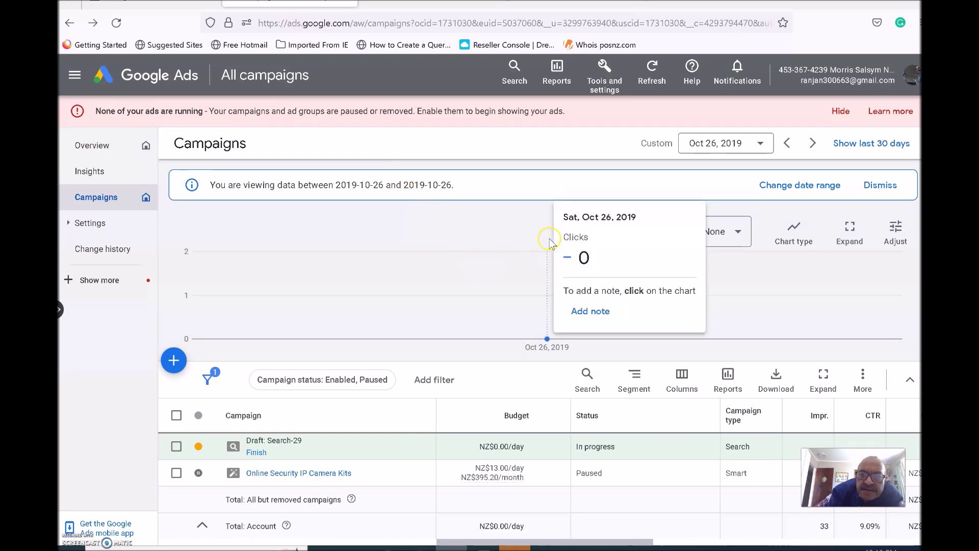
Open the Keyword Planner and start discovering new keywords
left_click(614, 86)
left_click(613, 83)
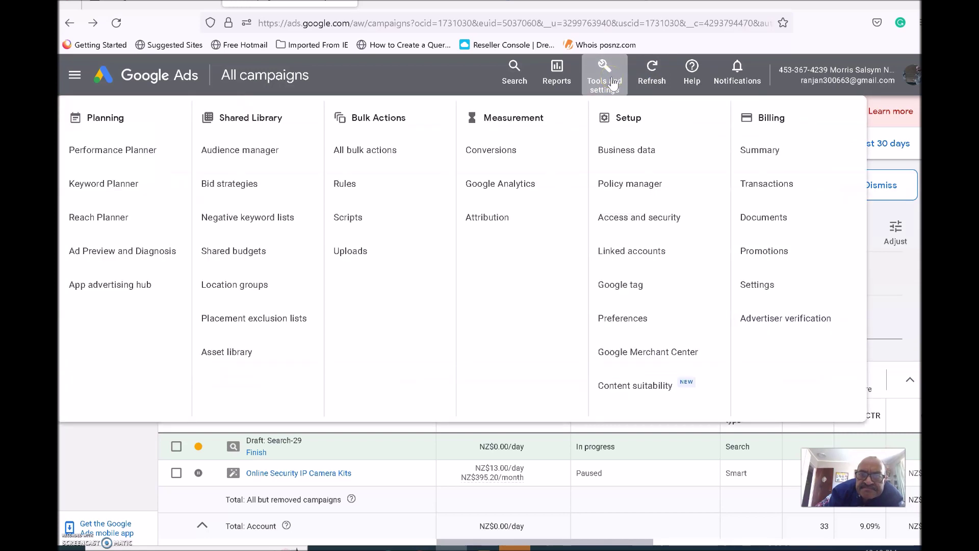
left_click(613, 87)
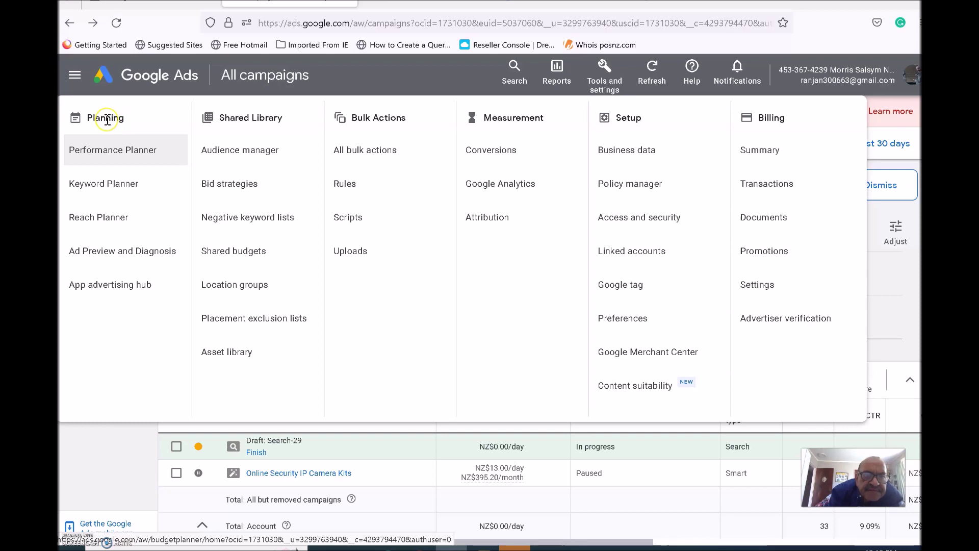
left_click(106, 191)
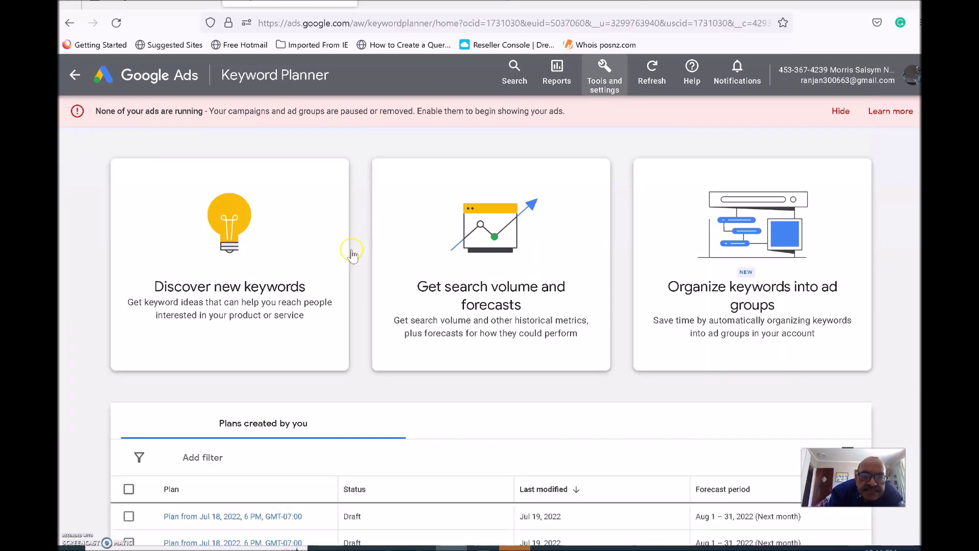
left_click(280, 290)
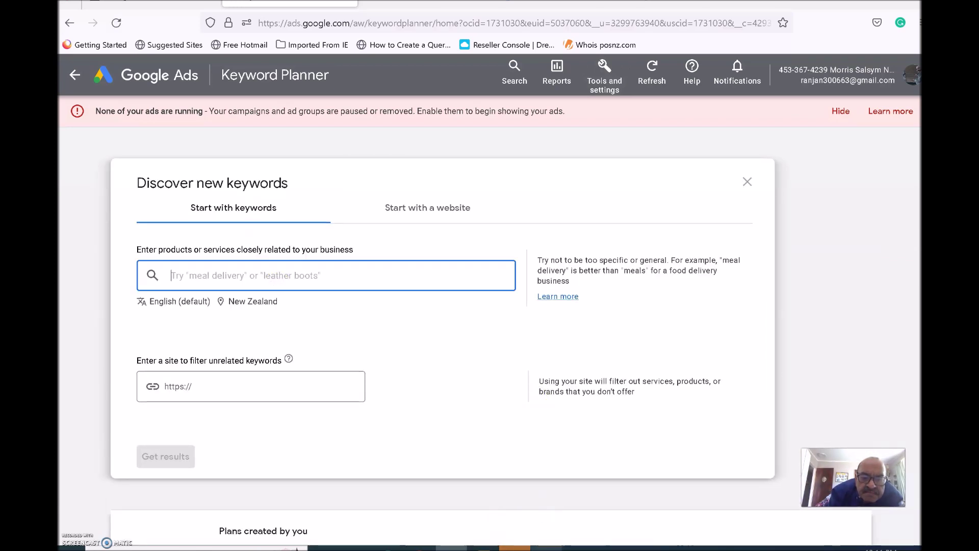
Switch to Notepad, copy both collected keywords, "keto diet for beginners" and "keto recipes easy", and minimise the note
left_click(546, 548)
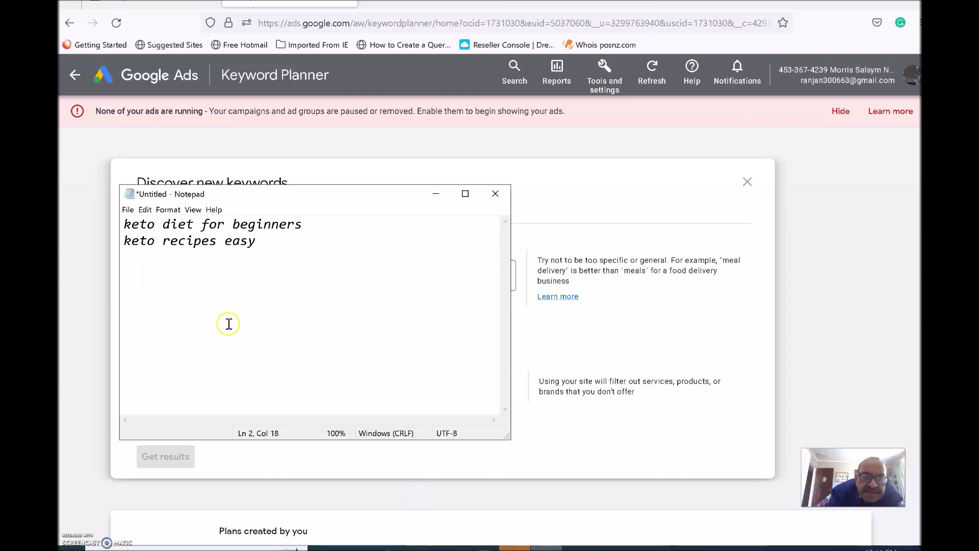
left_click(125, 224)
left_click_drag(125, 224, 297, 249)
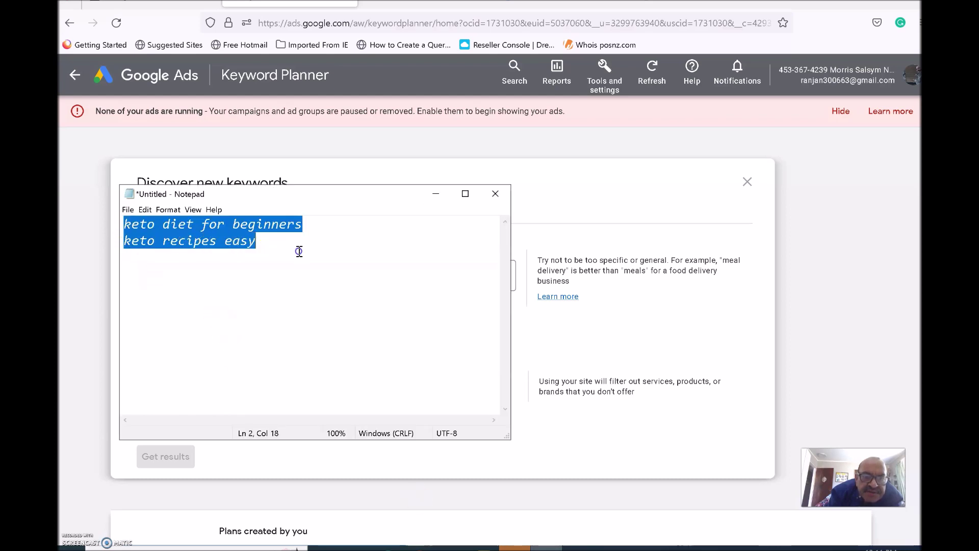
right_click(235, 246)
left_click(180, 274)
left_click(432, 196)
Paste the two copied keywords as the search terms for new keyword ideas and get the results
left_click(179, 275)
right_click(179, 275)
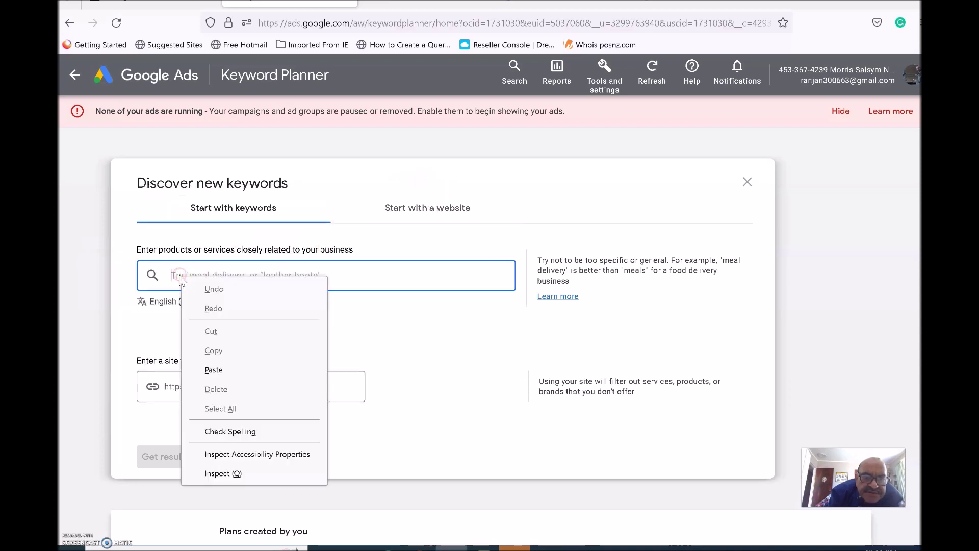
left_click(226, 369)
scroll(226, 369, "down", 3)
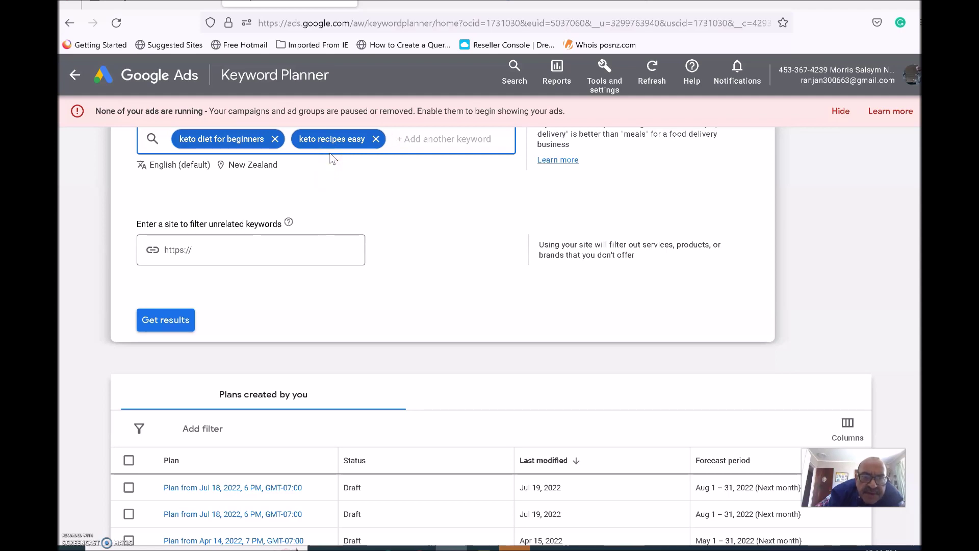
left_click(179, 326)
left_click(170, 324)
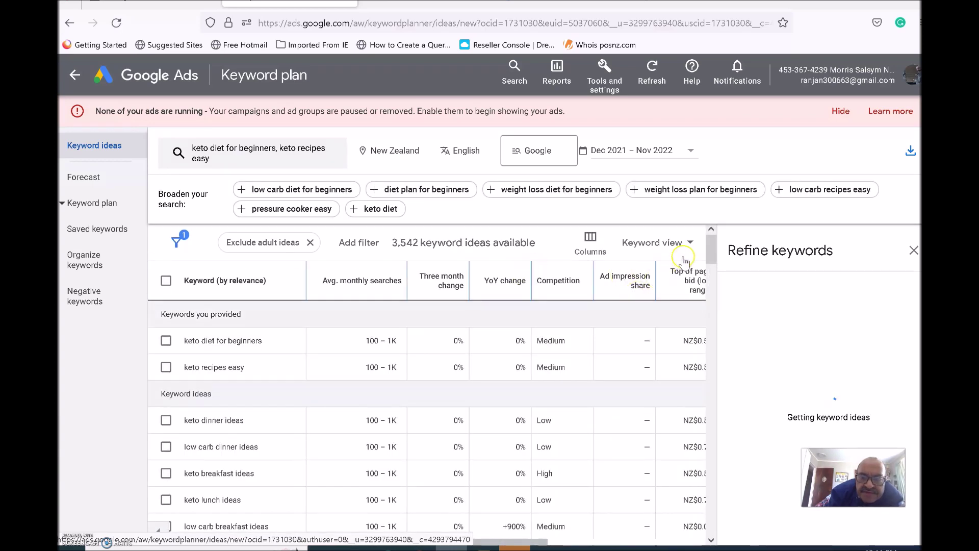
Copy the low-competition keyword idea "low carb dinner ideas" from the results list
left_click_drag(710, 247, 711, 252)
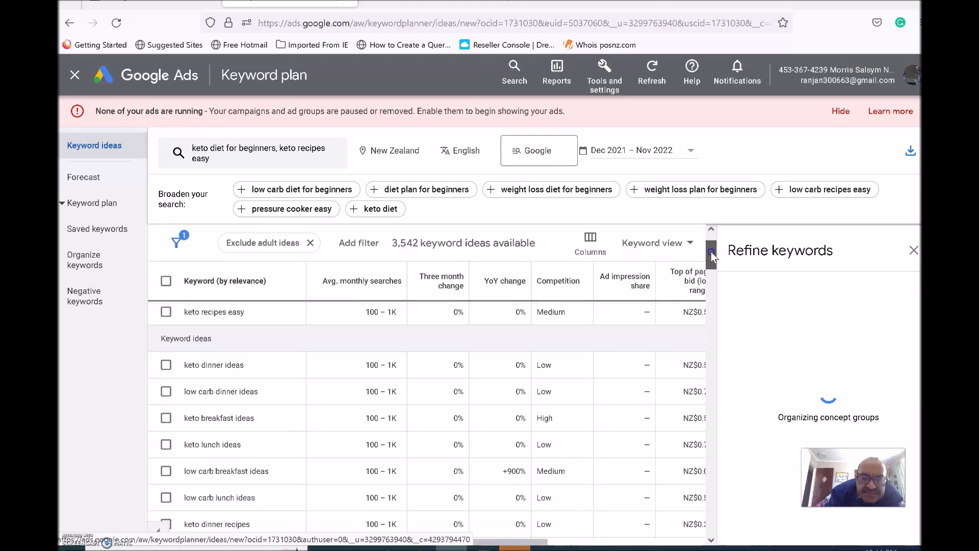
mouse_move(711, 252)
left_mouse_down()
mouse_move(711, 237)
mouse_move(714, 256)
left_mouse_up()
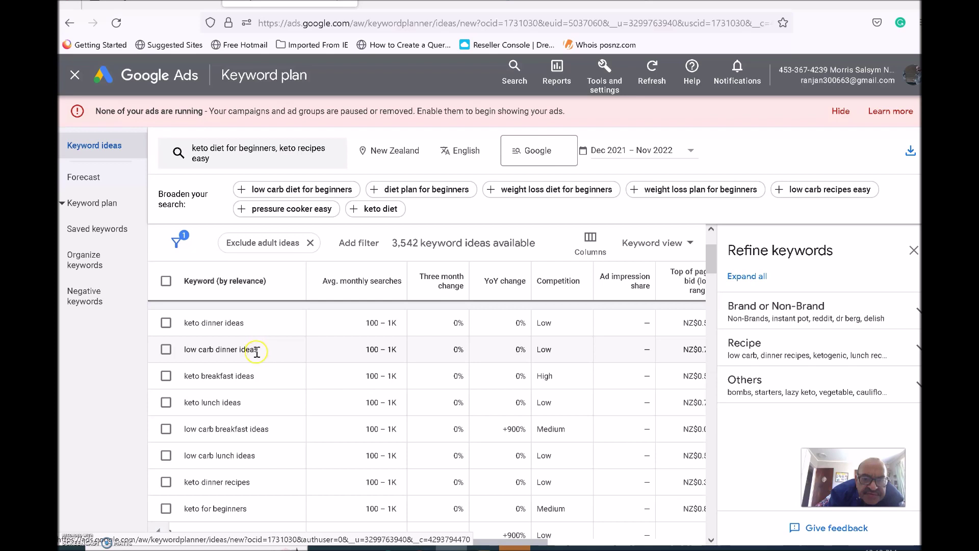
left_click_drag(256, 352, 166, 348)
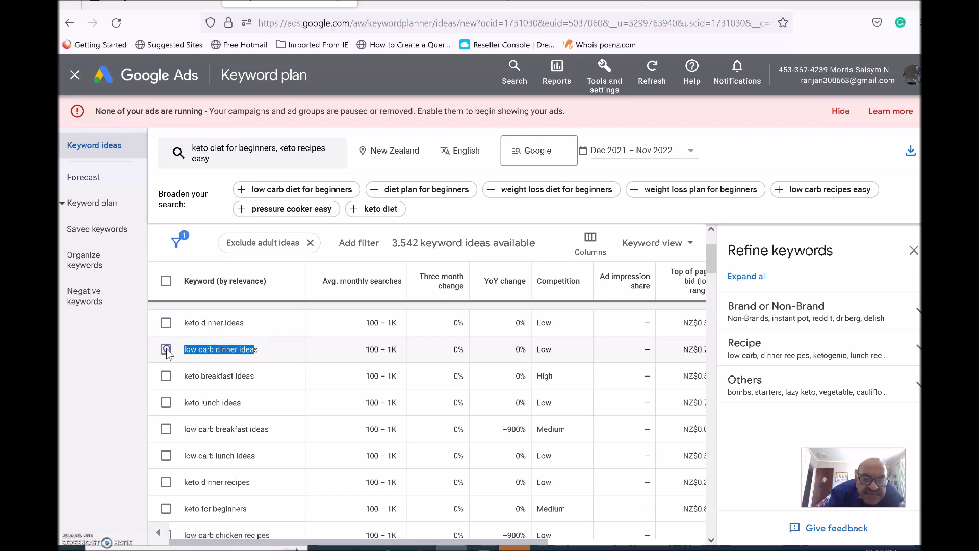
right_click(218, 353)
left_click(235, 362)
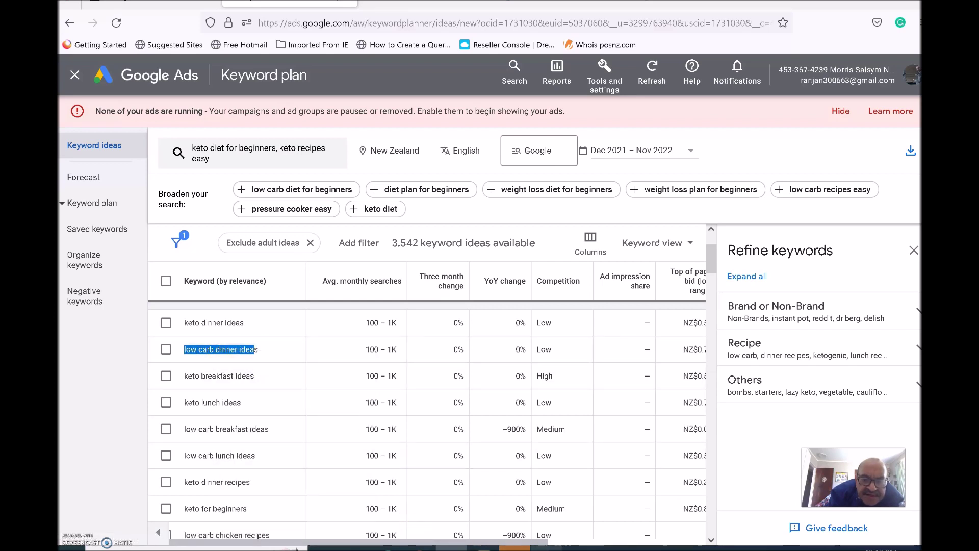
Switch to Notepad, add "low carb dinner ideas" as the third line, and minimise the note
left_click(297, 547)
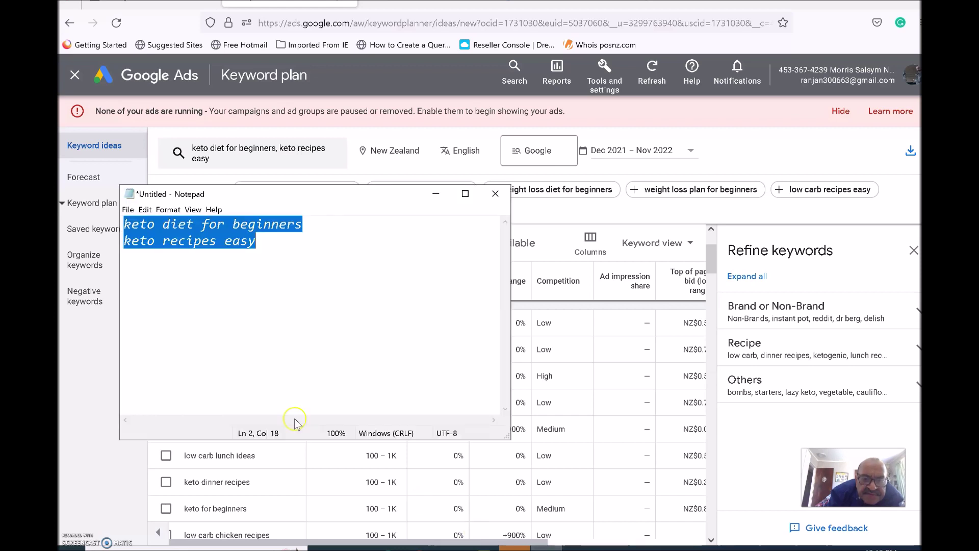
left_click(267, 245)
key("Return")
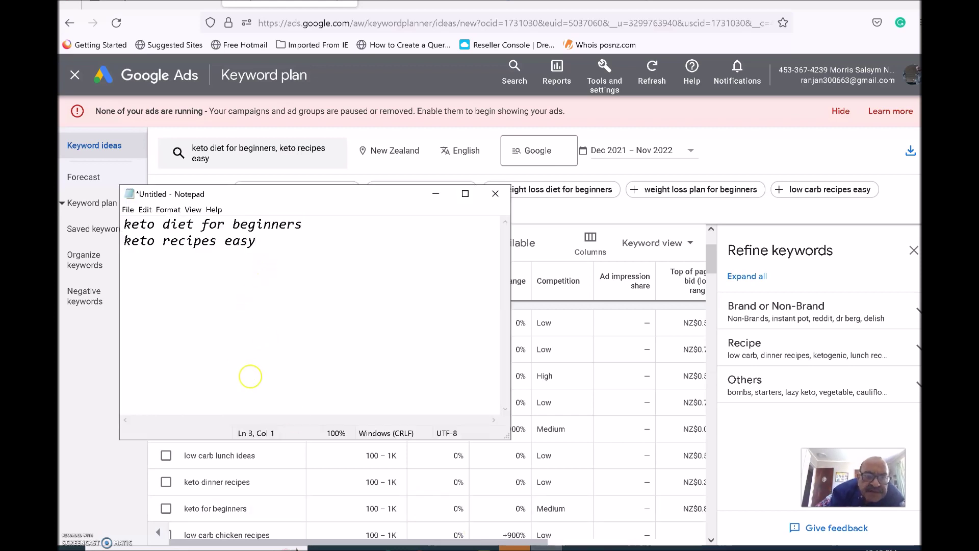
right_click(146, 260)
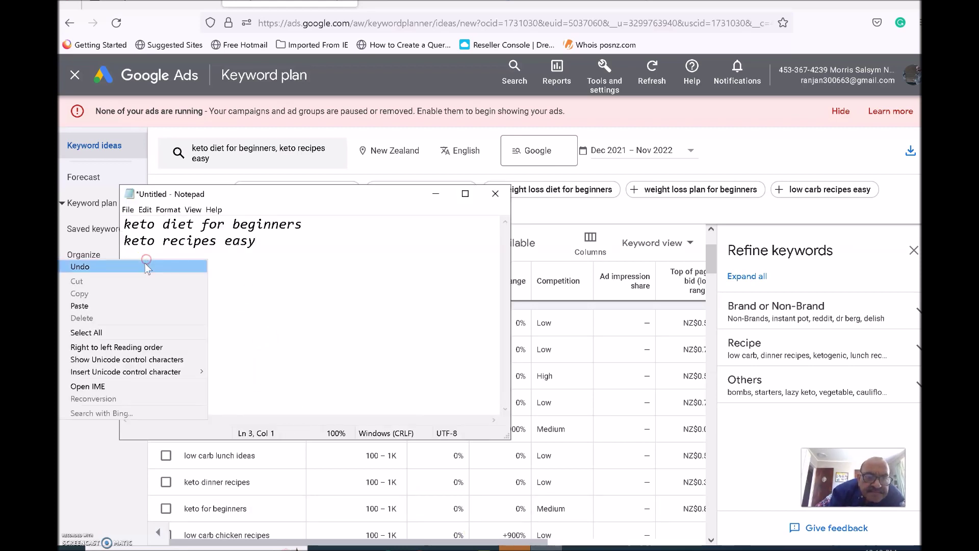
left_click(87, 306)
type("s")
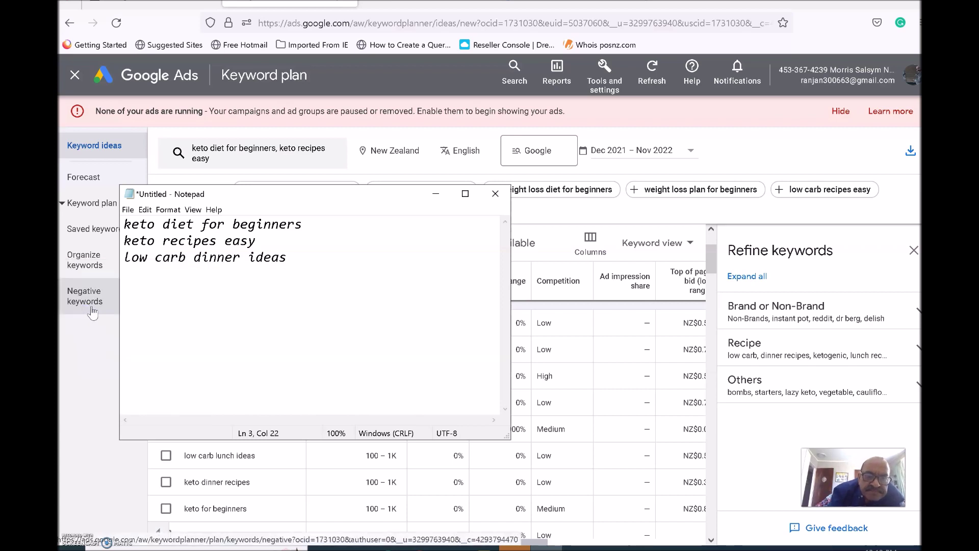
left_click(436, 196)
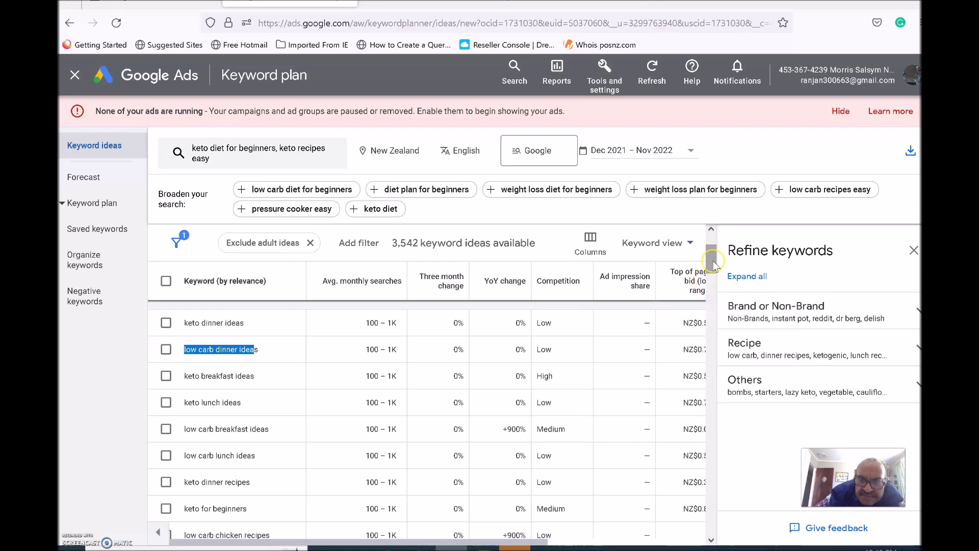
Copy the low-competition keyword idea "low carb lunch ideas" from the results list
left_click_drag(712, 265, 714, 272)
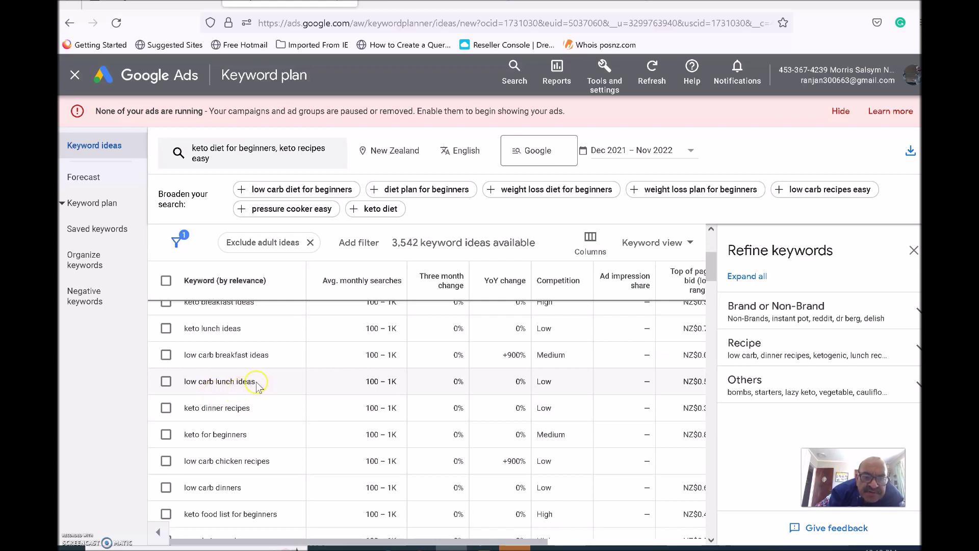
left_click_drag(257, 382, 176, 384)
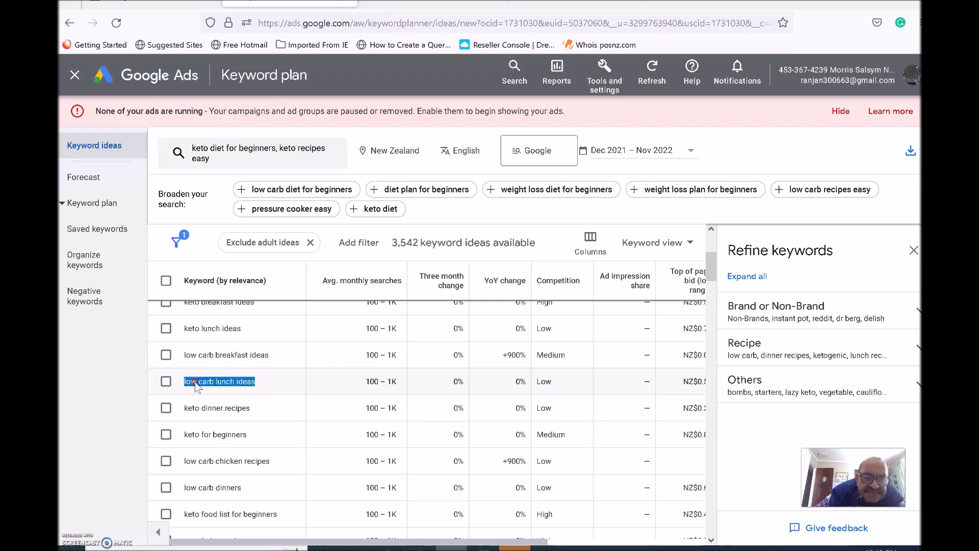
right_click(197, 384)
left_click(239, 403)
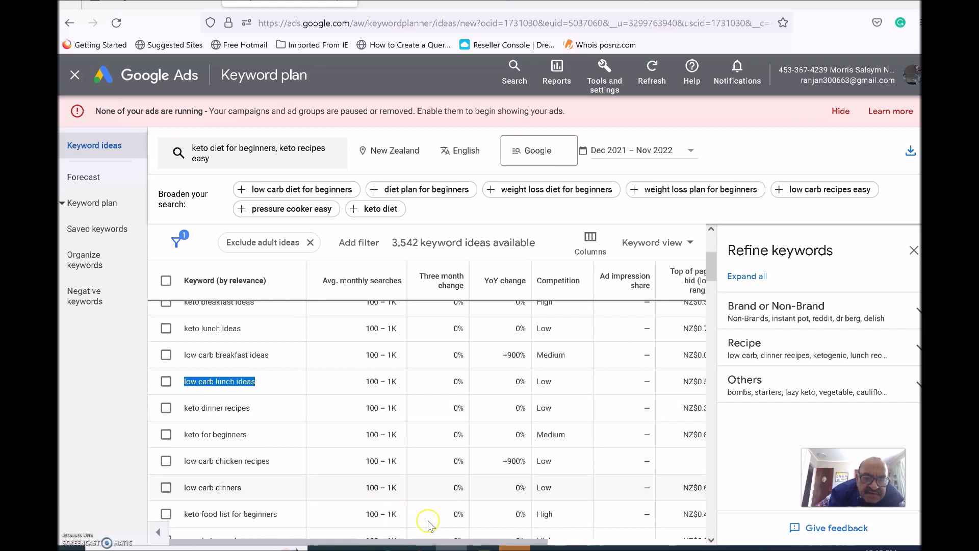
Switch to Notepad, paste "low carb lunch ideas" on the fourth line, and minimise the note
left_click(547, 548)
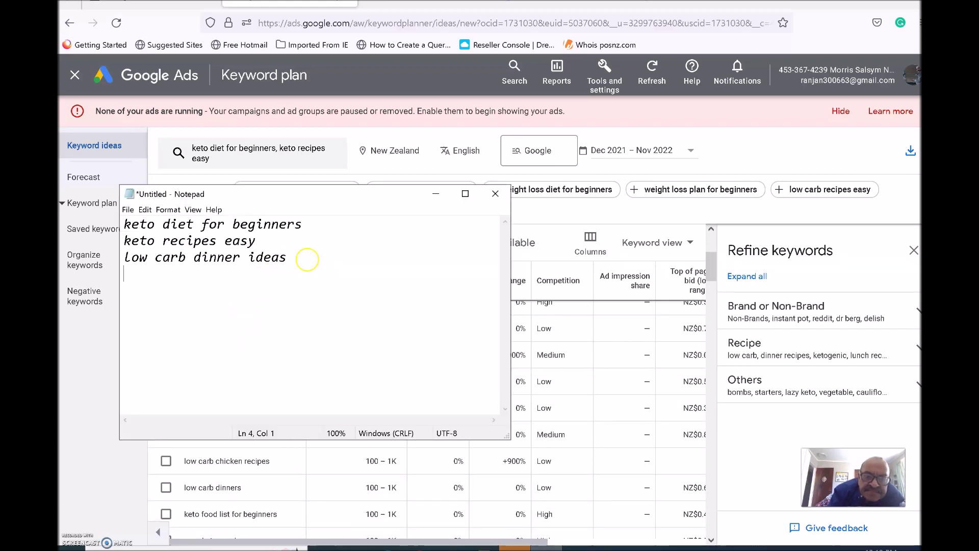
key("Return")
right_click(166, 274)
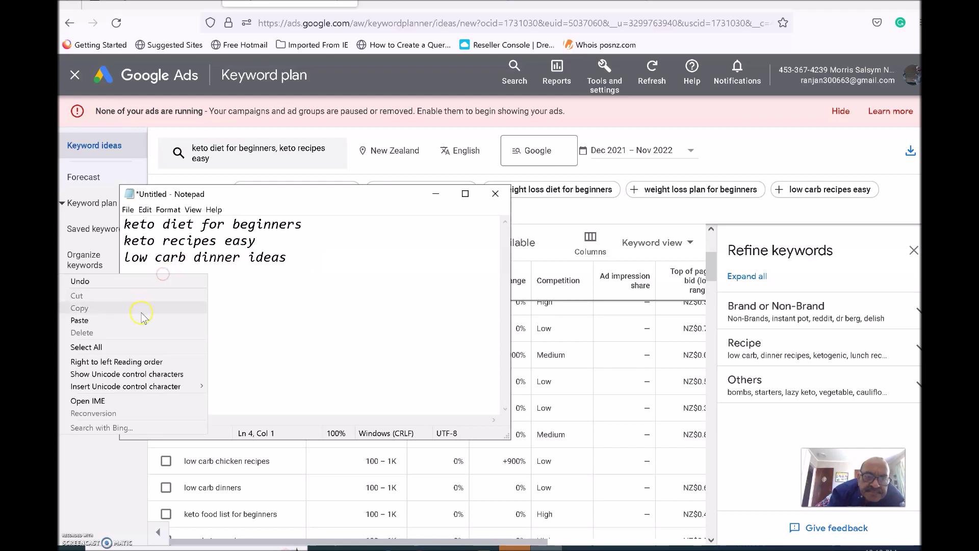
left_click(102, 319)
left_click(435, 193)
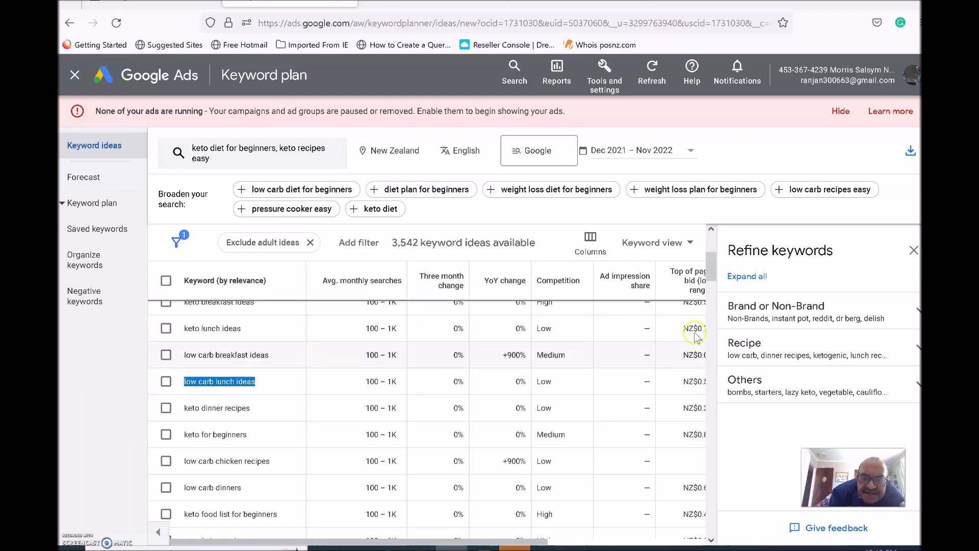
Look through further keyword ideas and review the keyword list collected in Notepad
left_click_drag(711, 267, 712, 289)
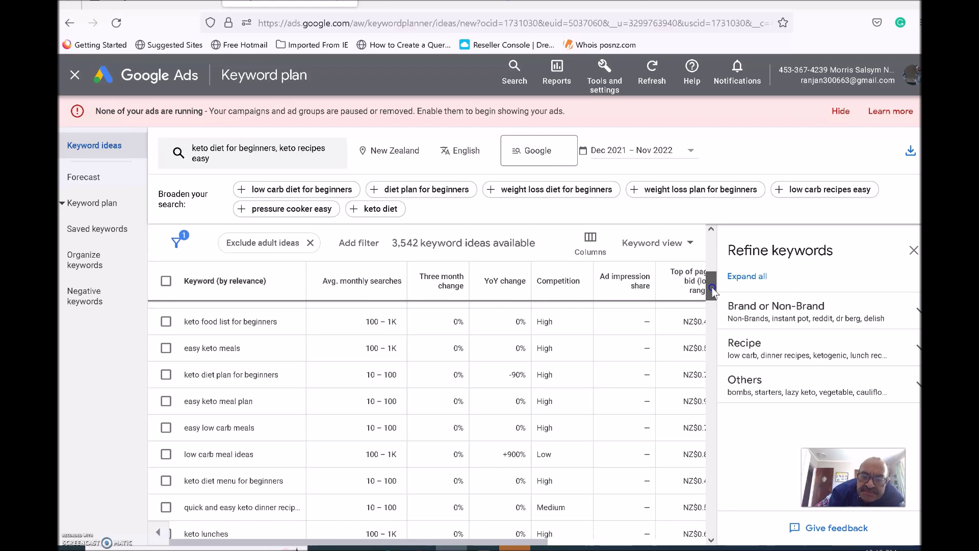
left_click(546, 549)
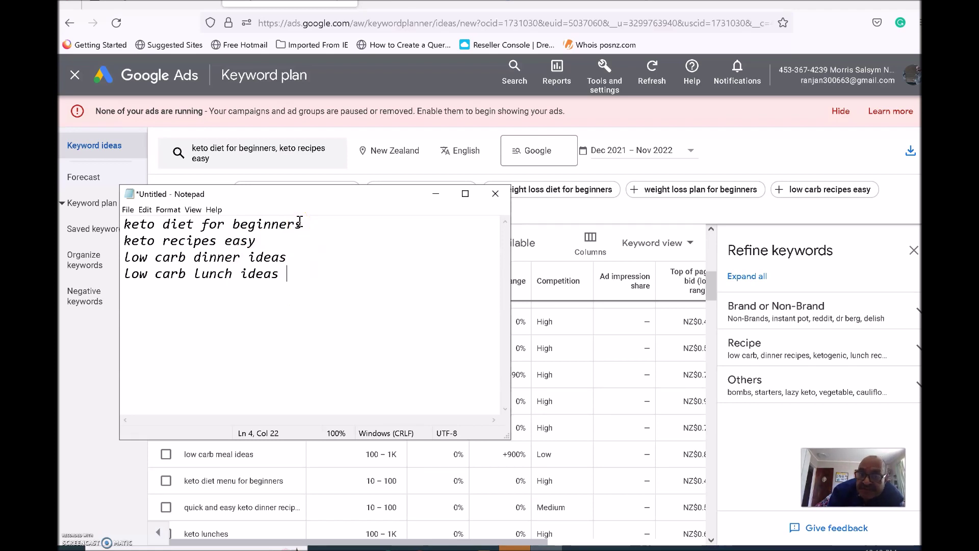
left_click(436, 193)
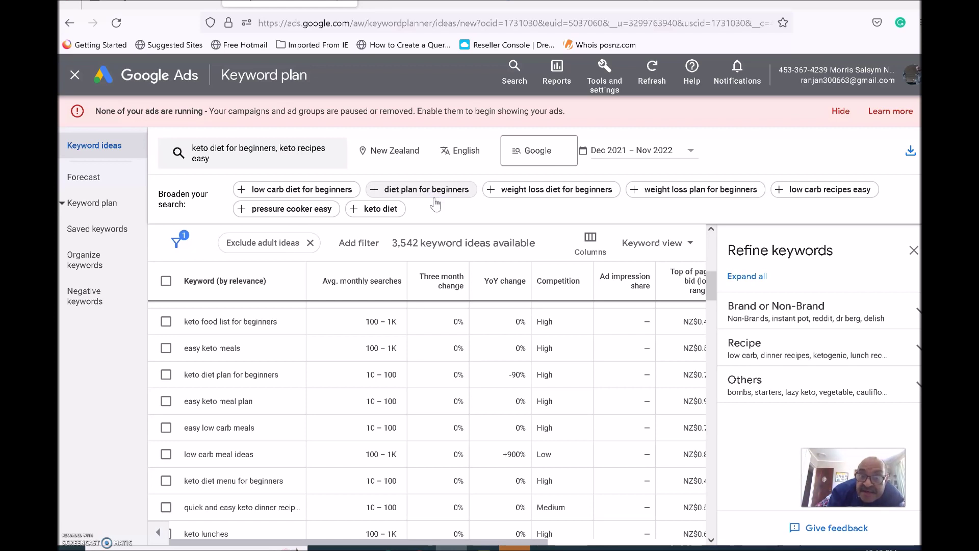
left_click(435, 217)
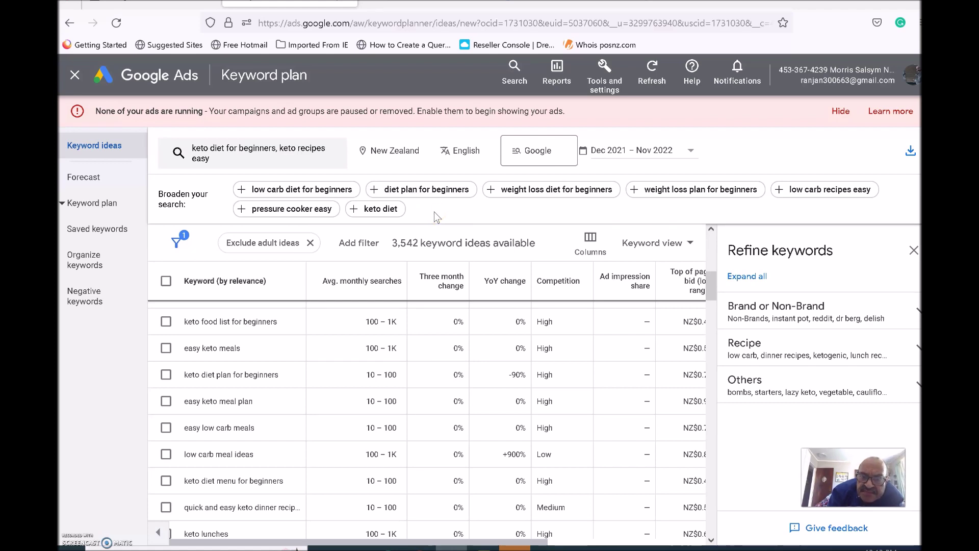
left_click(296, 140)
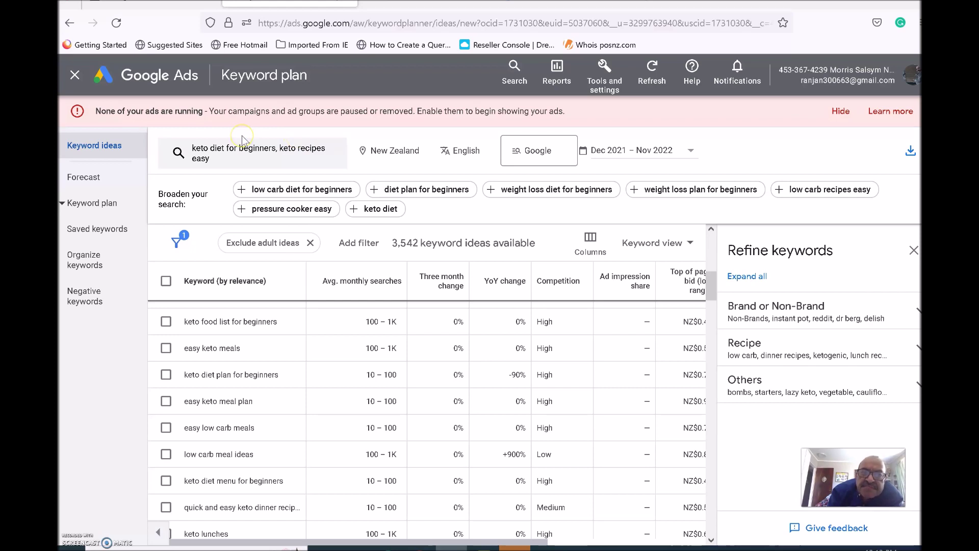
left_click(236, 120)
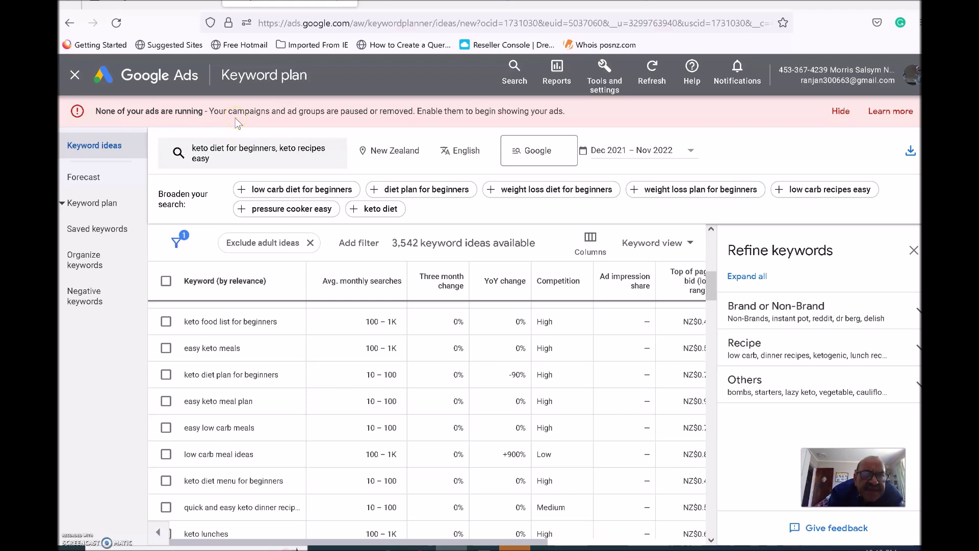